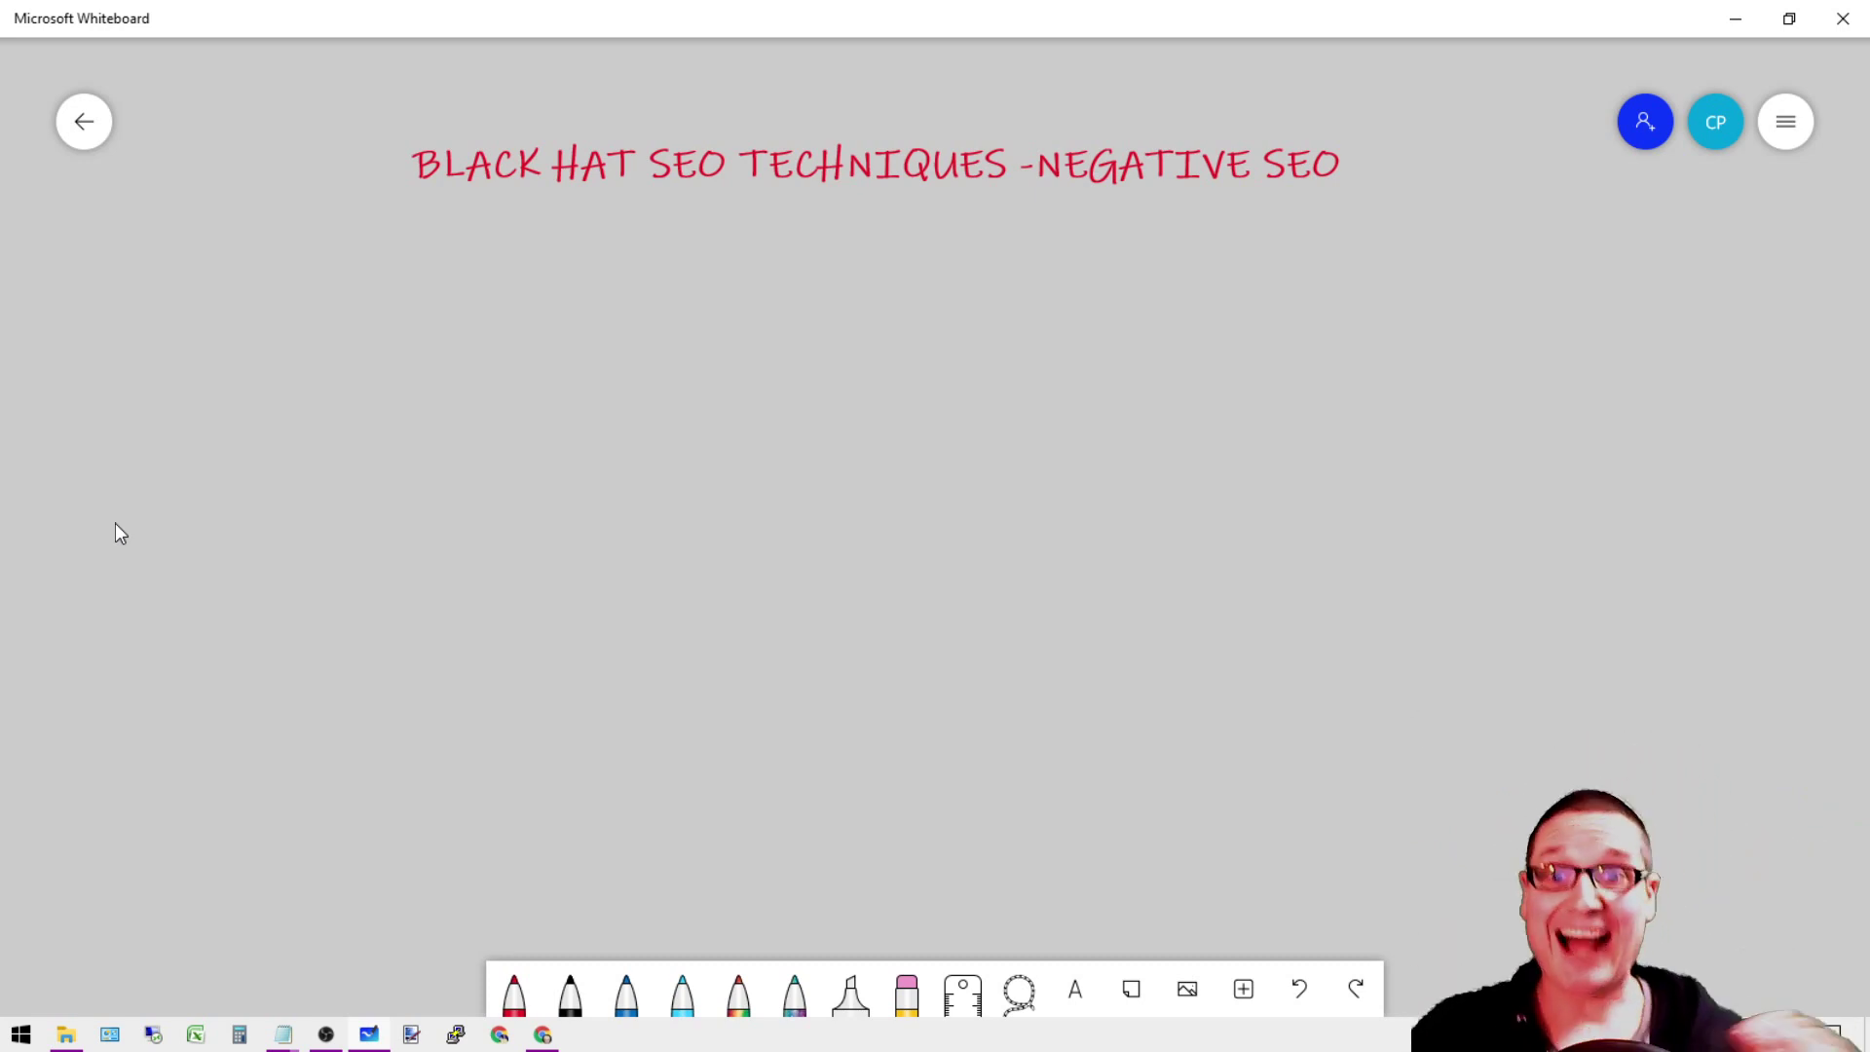
# - Add a text box below the title listing 1. RELEVANCE, 2. AUTHORITY, 3. POWER / RD, 4. ANCHOR -
pyautogui.rightClick(602, 287)
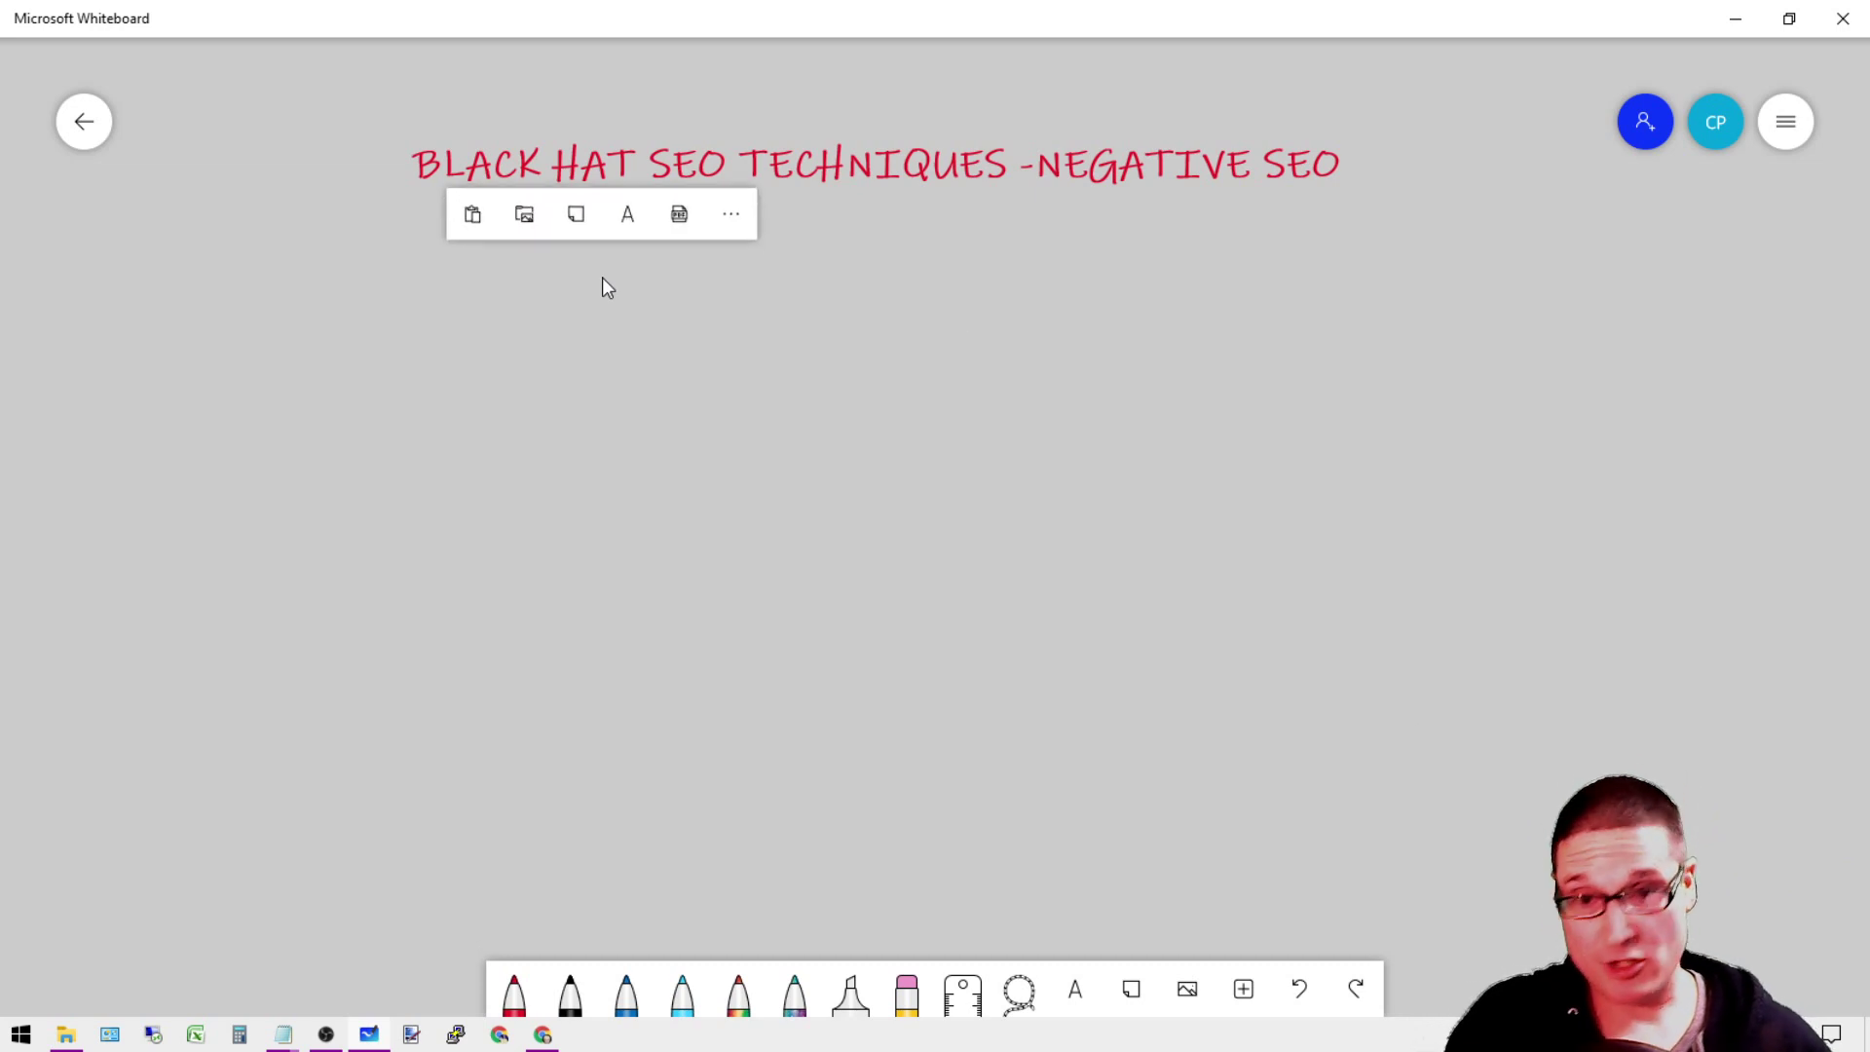
pyautogui.click(627, 213)
pyautogui.write('1.')
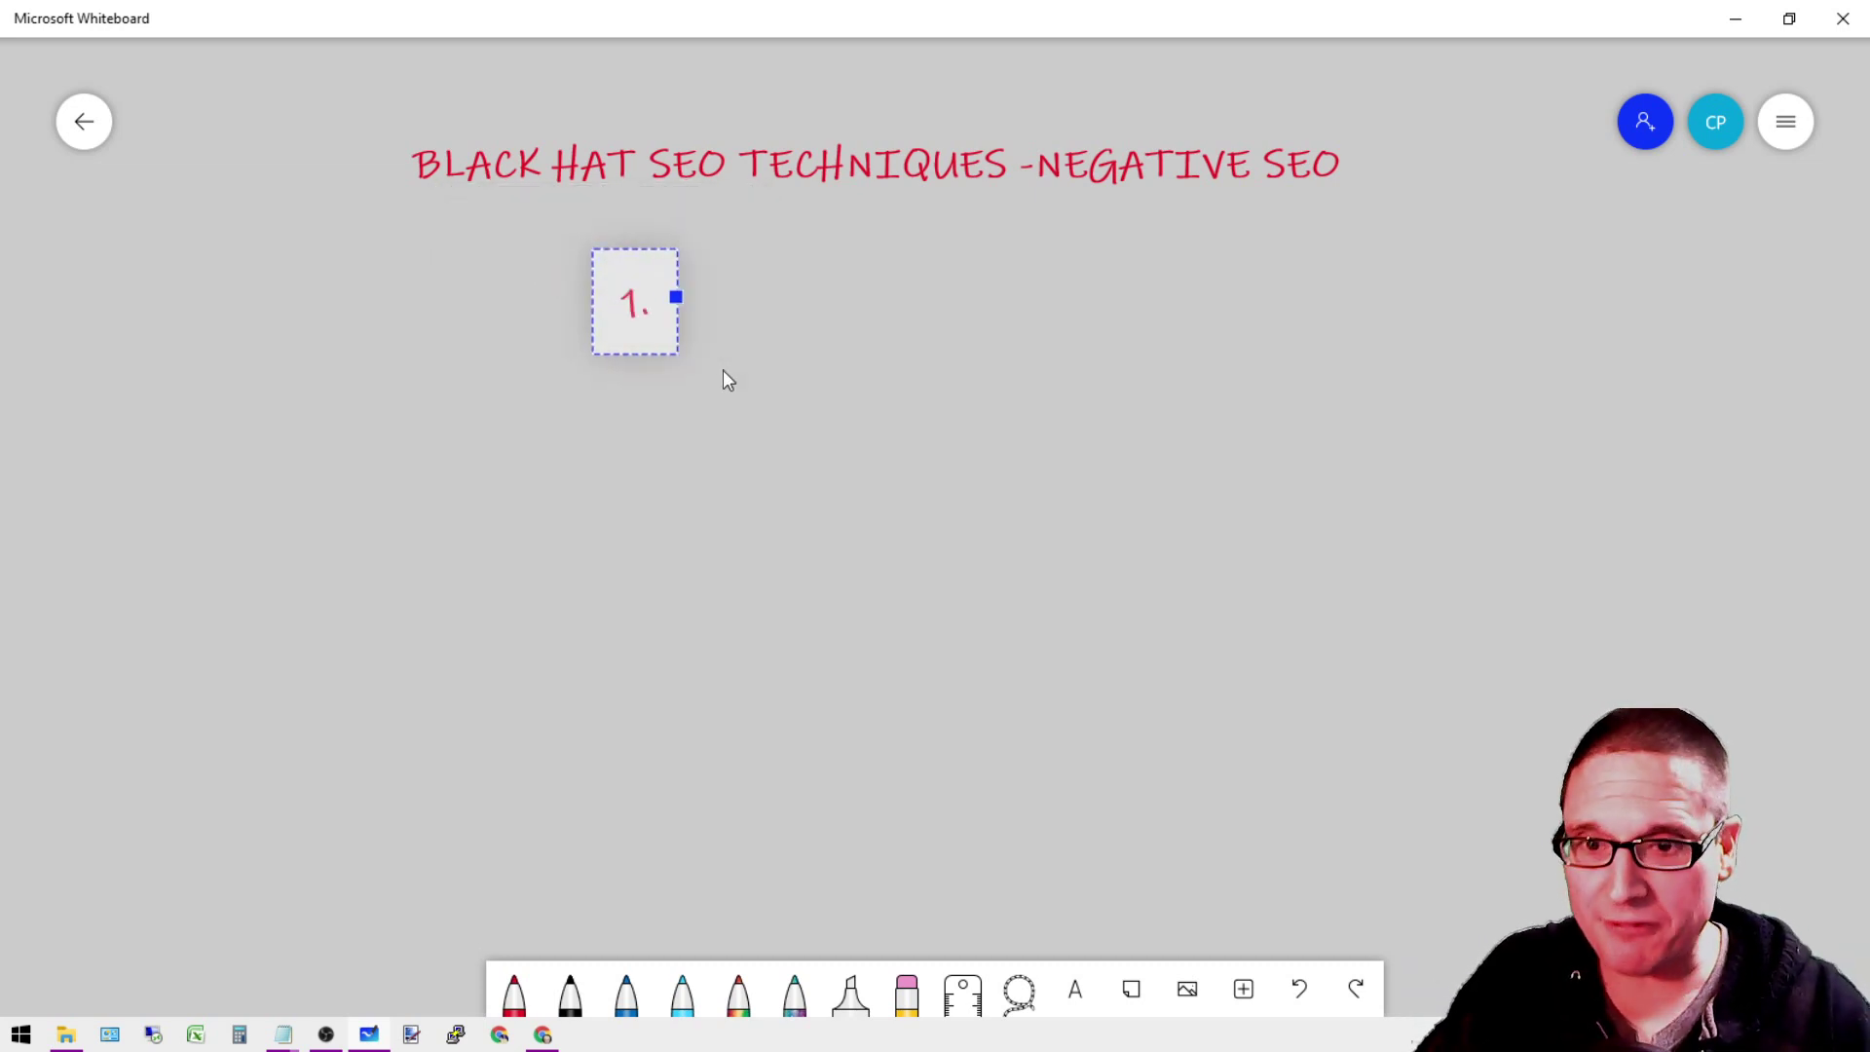
pyautogui.write(' RELEVANCE')
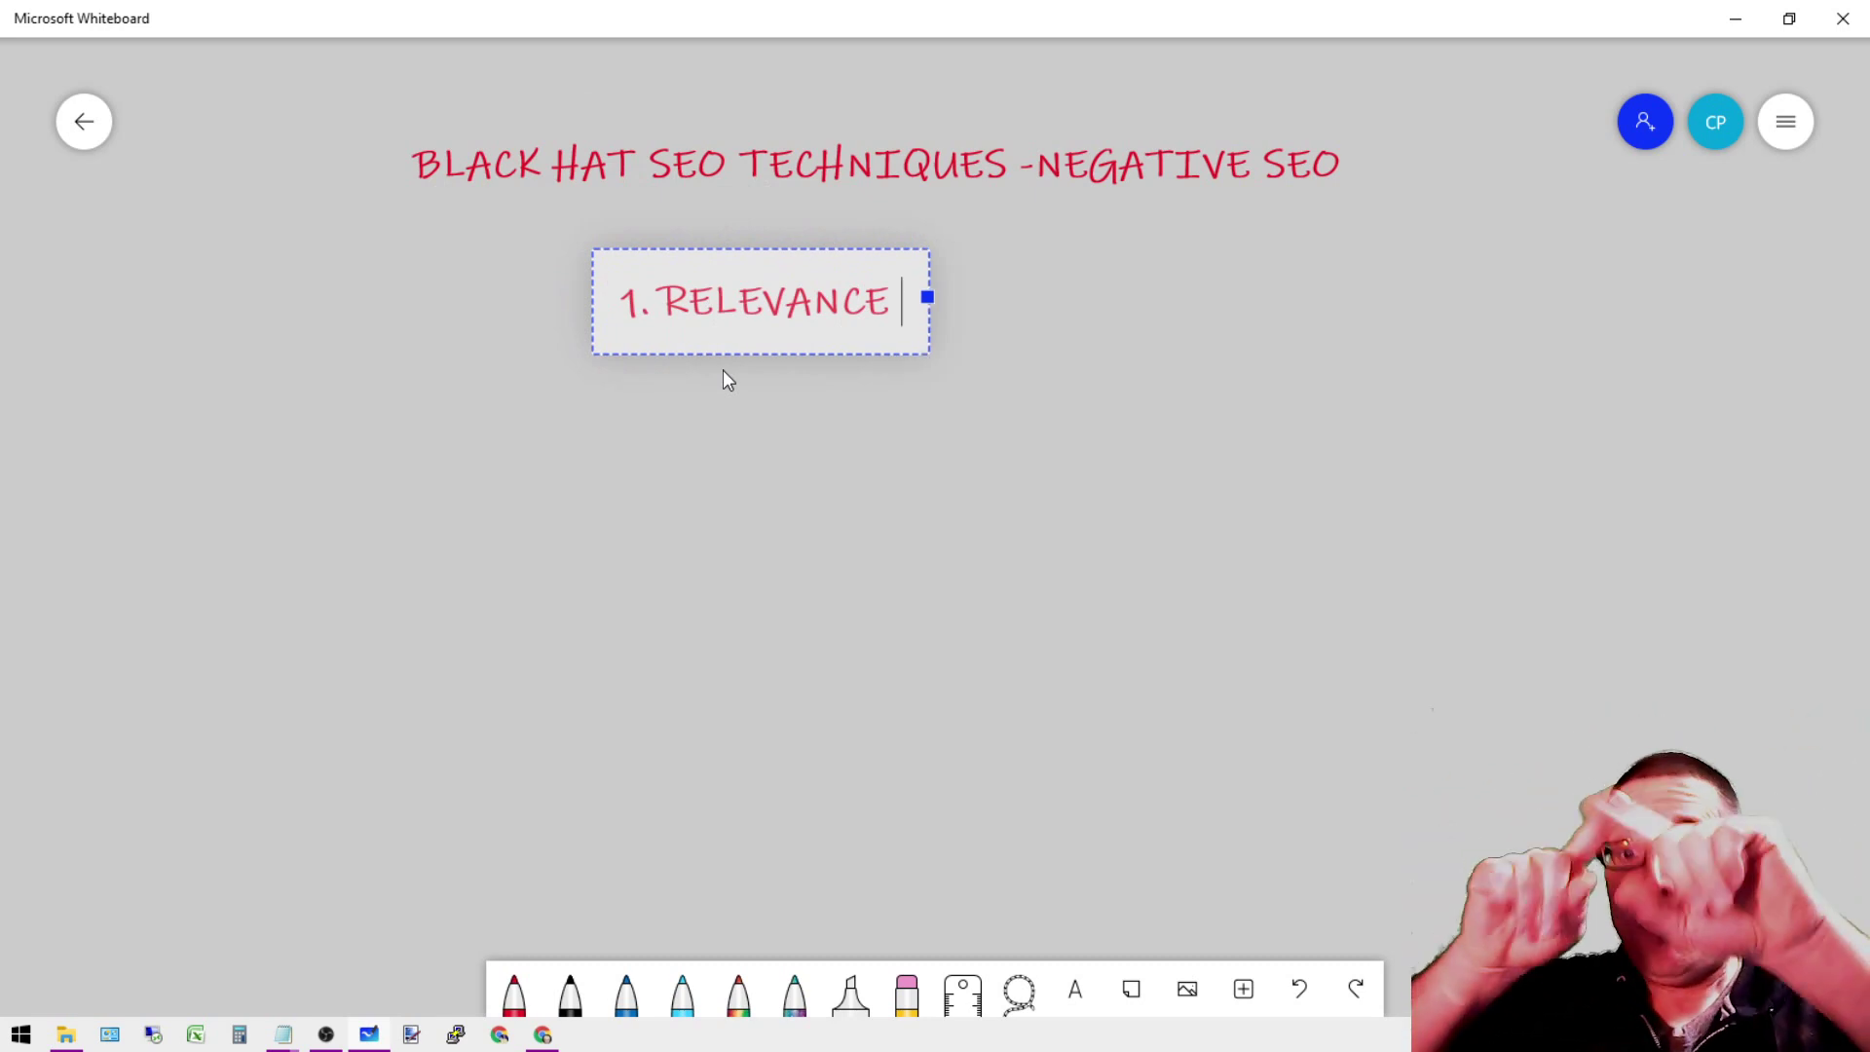
pyautogui.press('Return')
pyautogui.write('2')
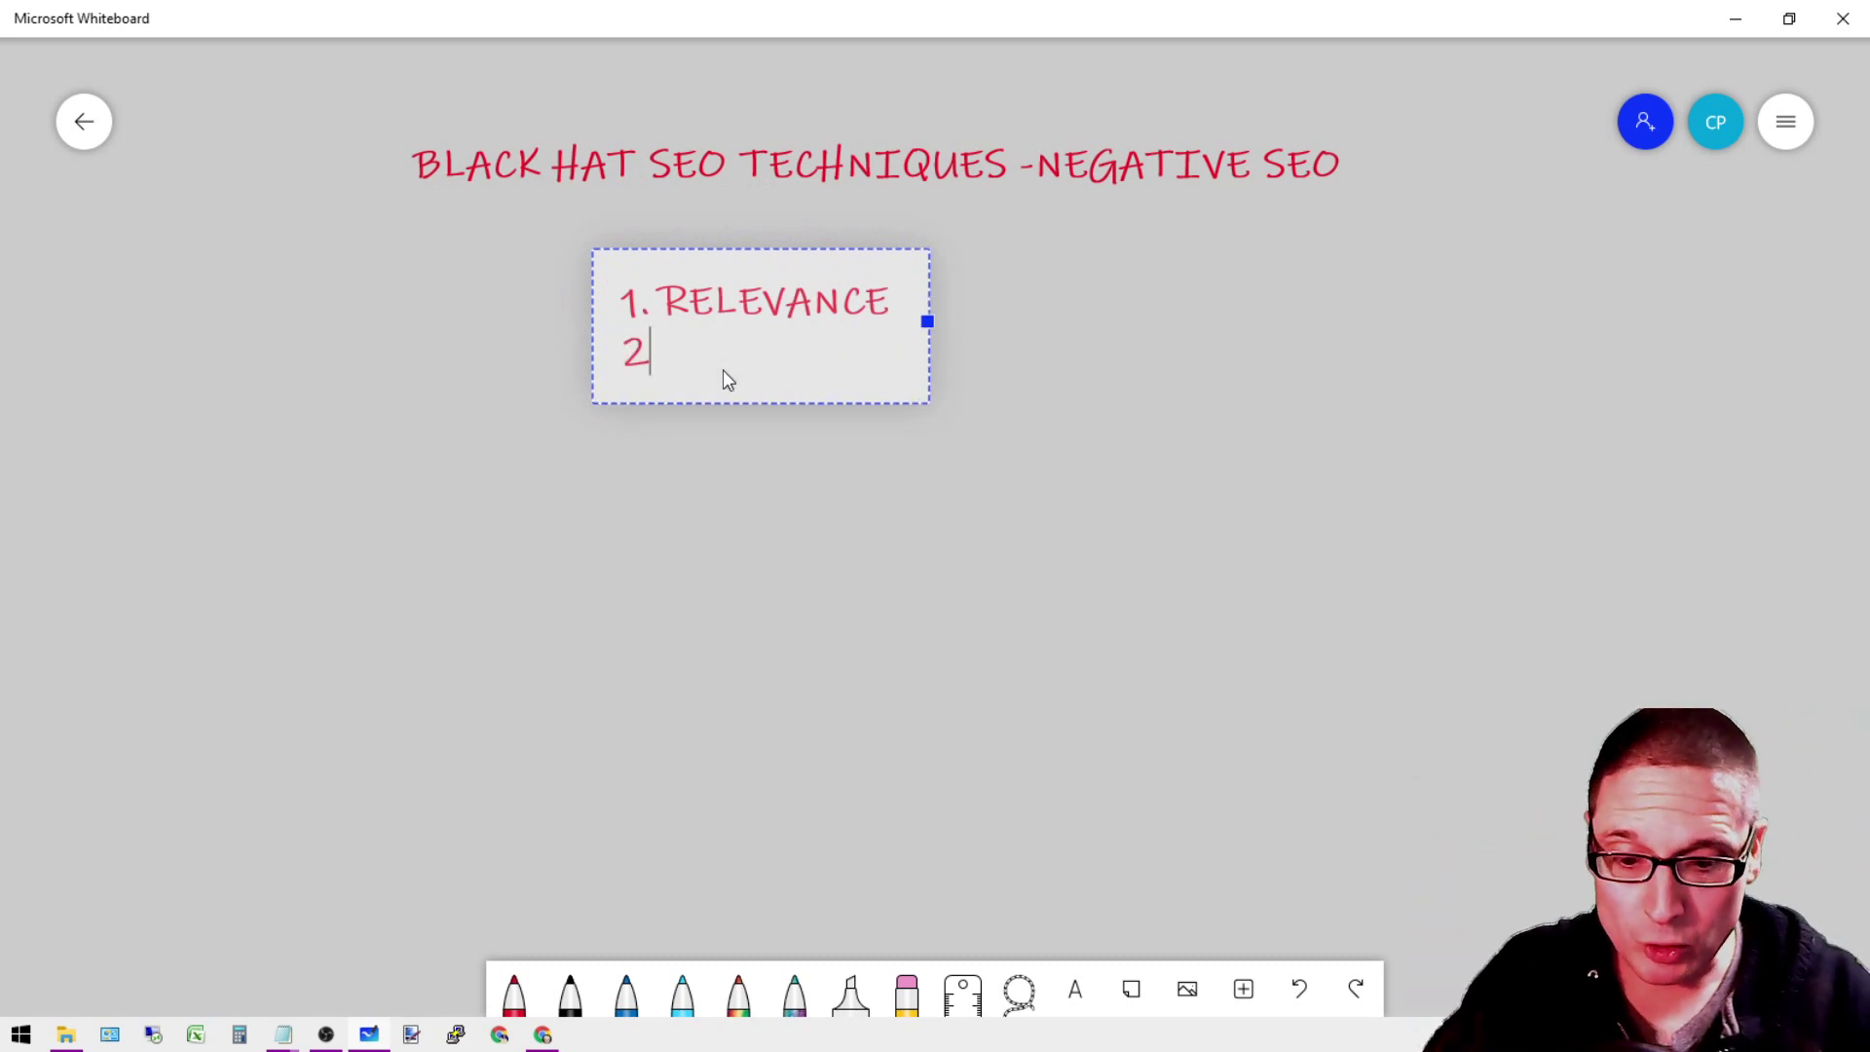
pyautogui.write('. AUTHORITY')
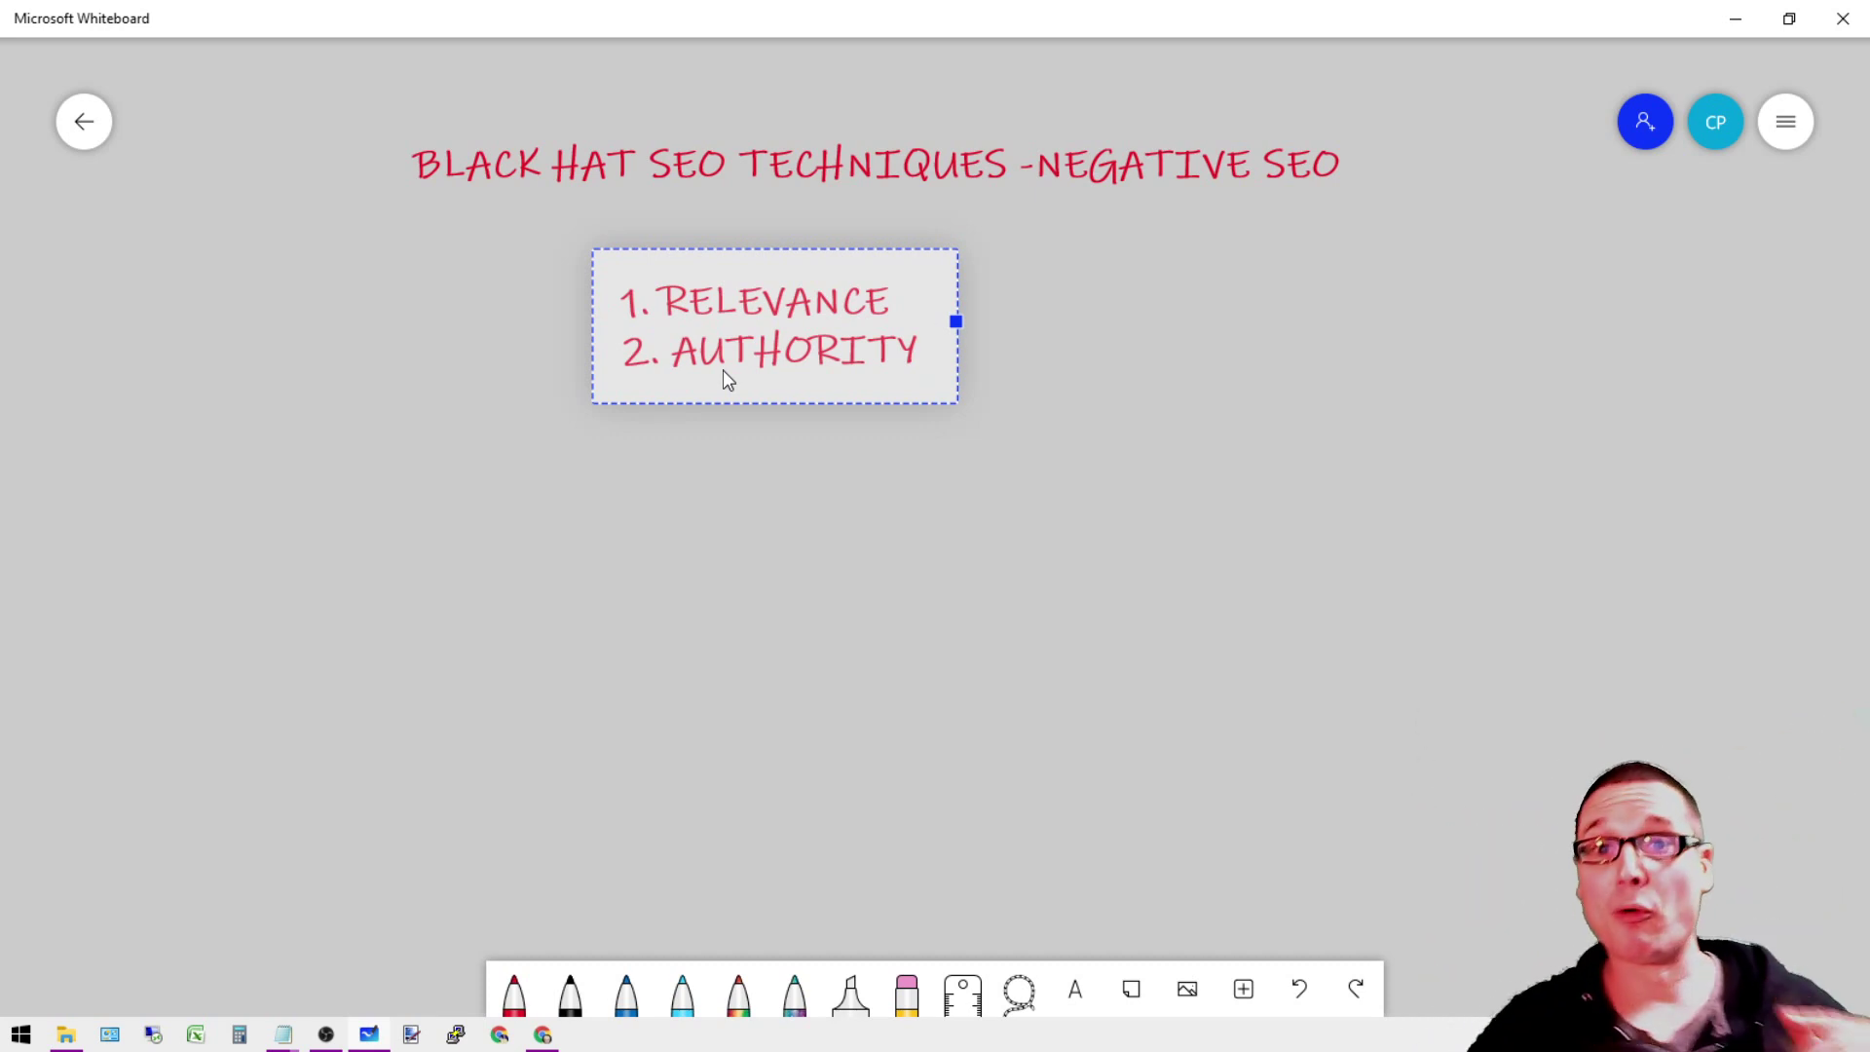
pyautogui.press('Return')
pyautogui.write('3.')
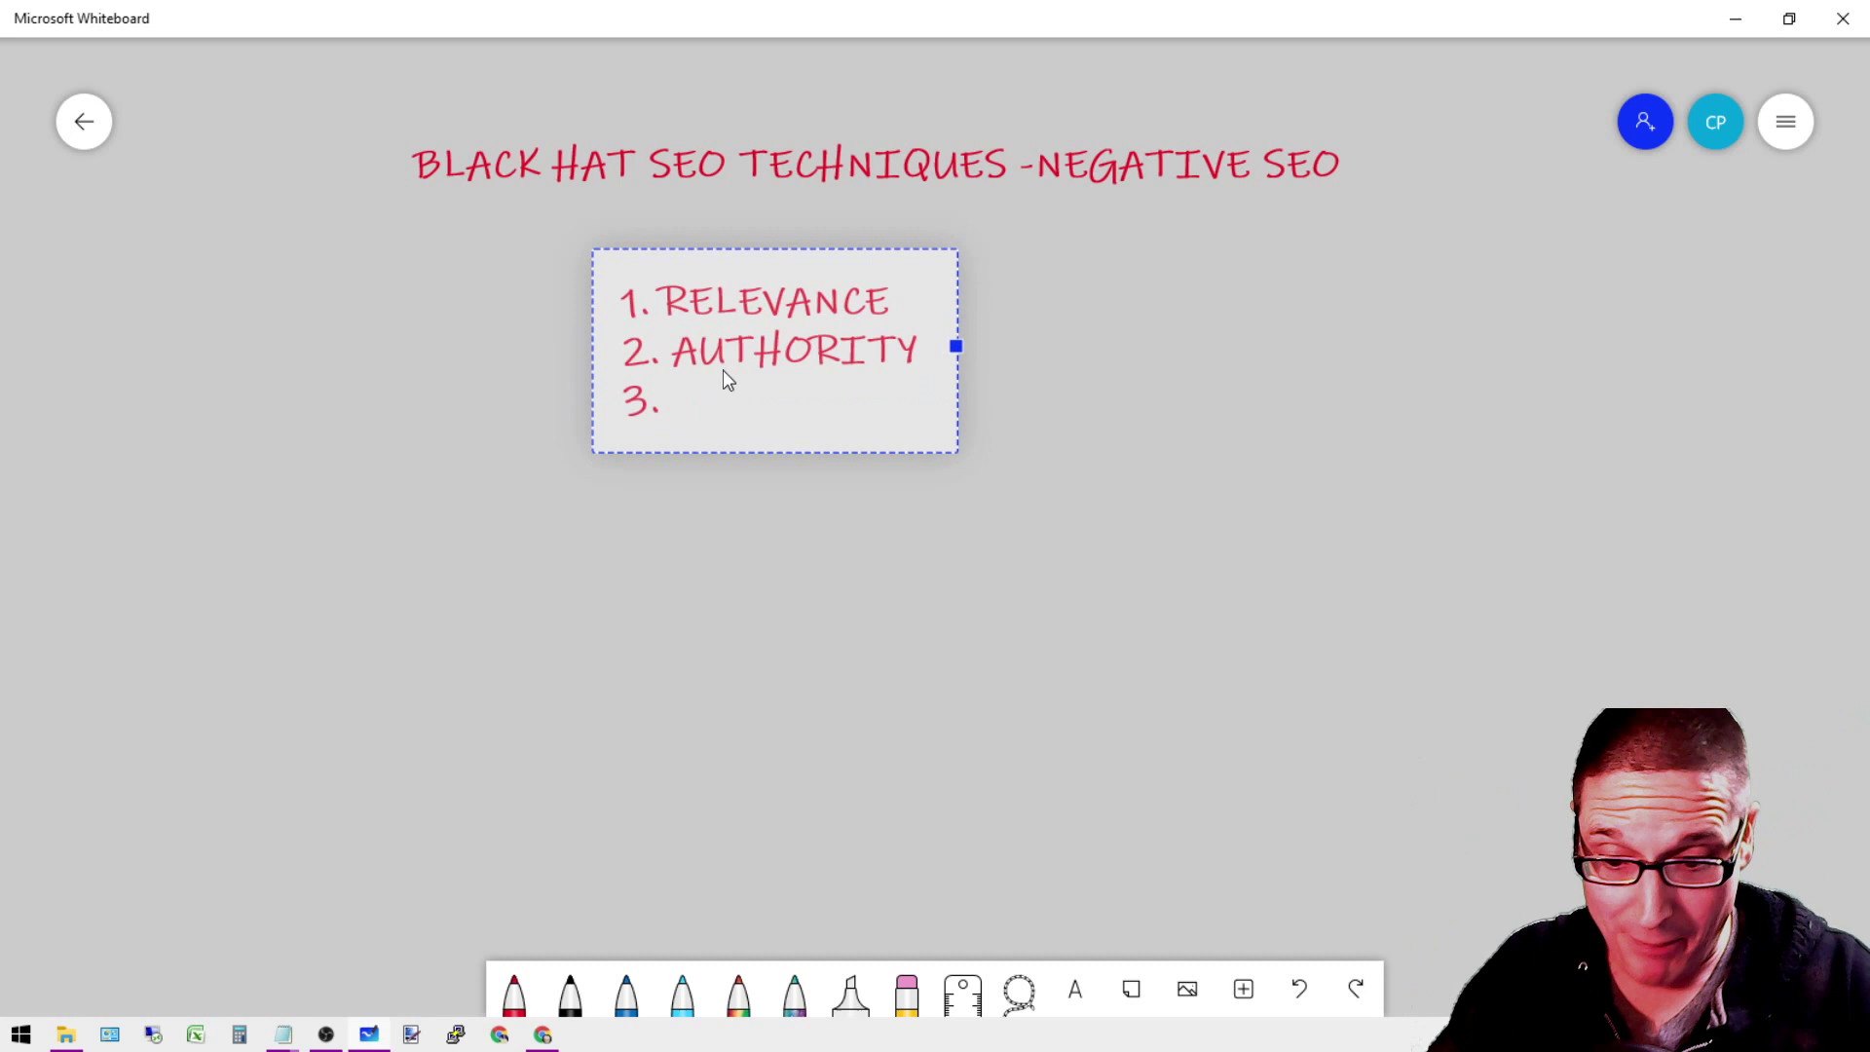
pyautogui.write(' POWER / RD')
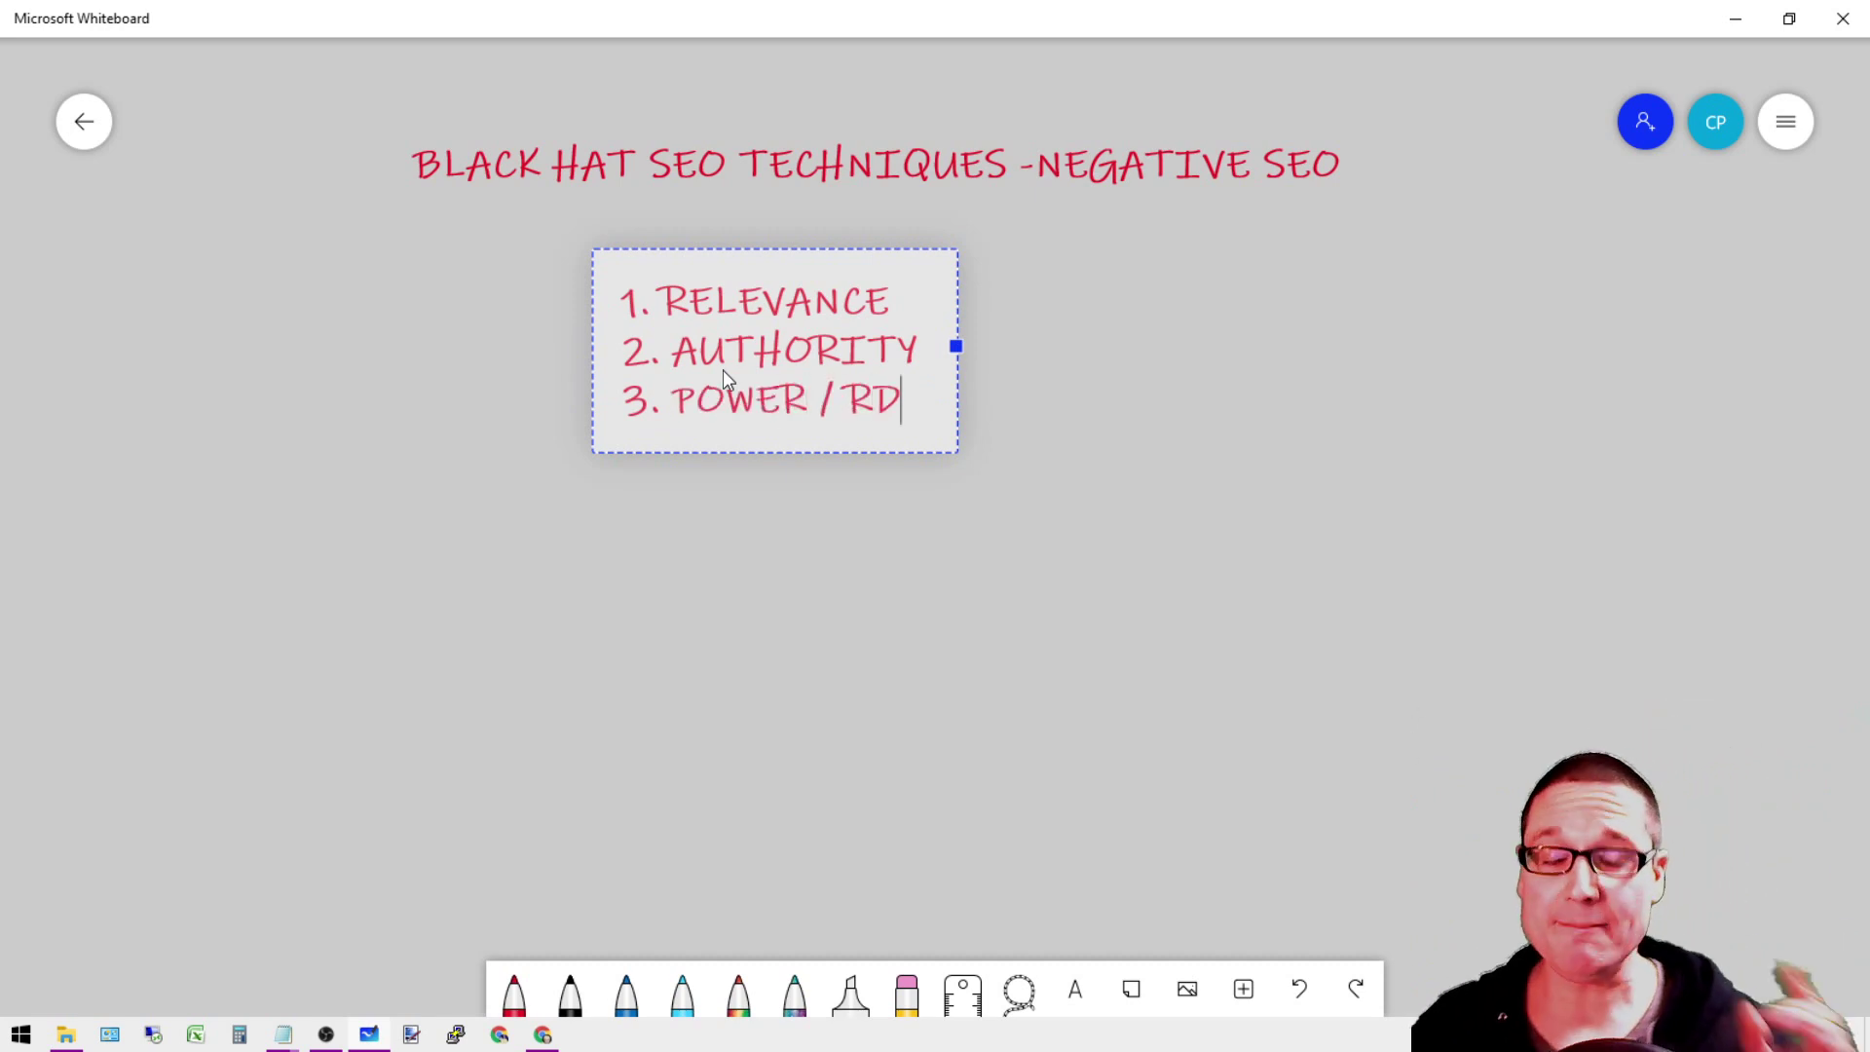
pyautogui.press('Return')
pyautogui.write('4.')
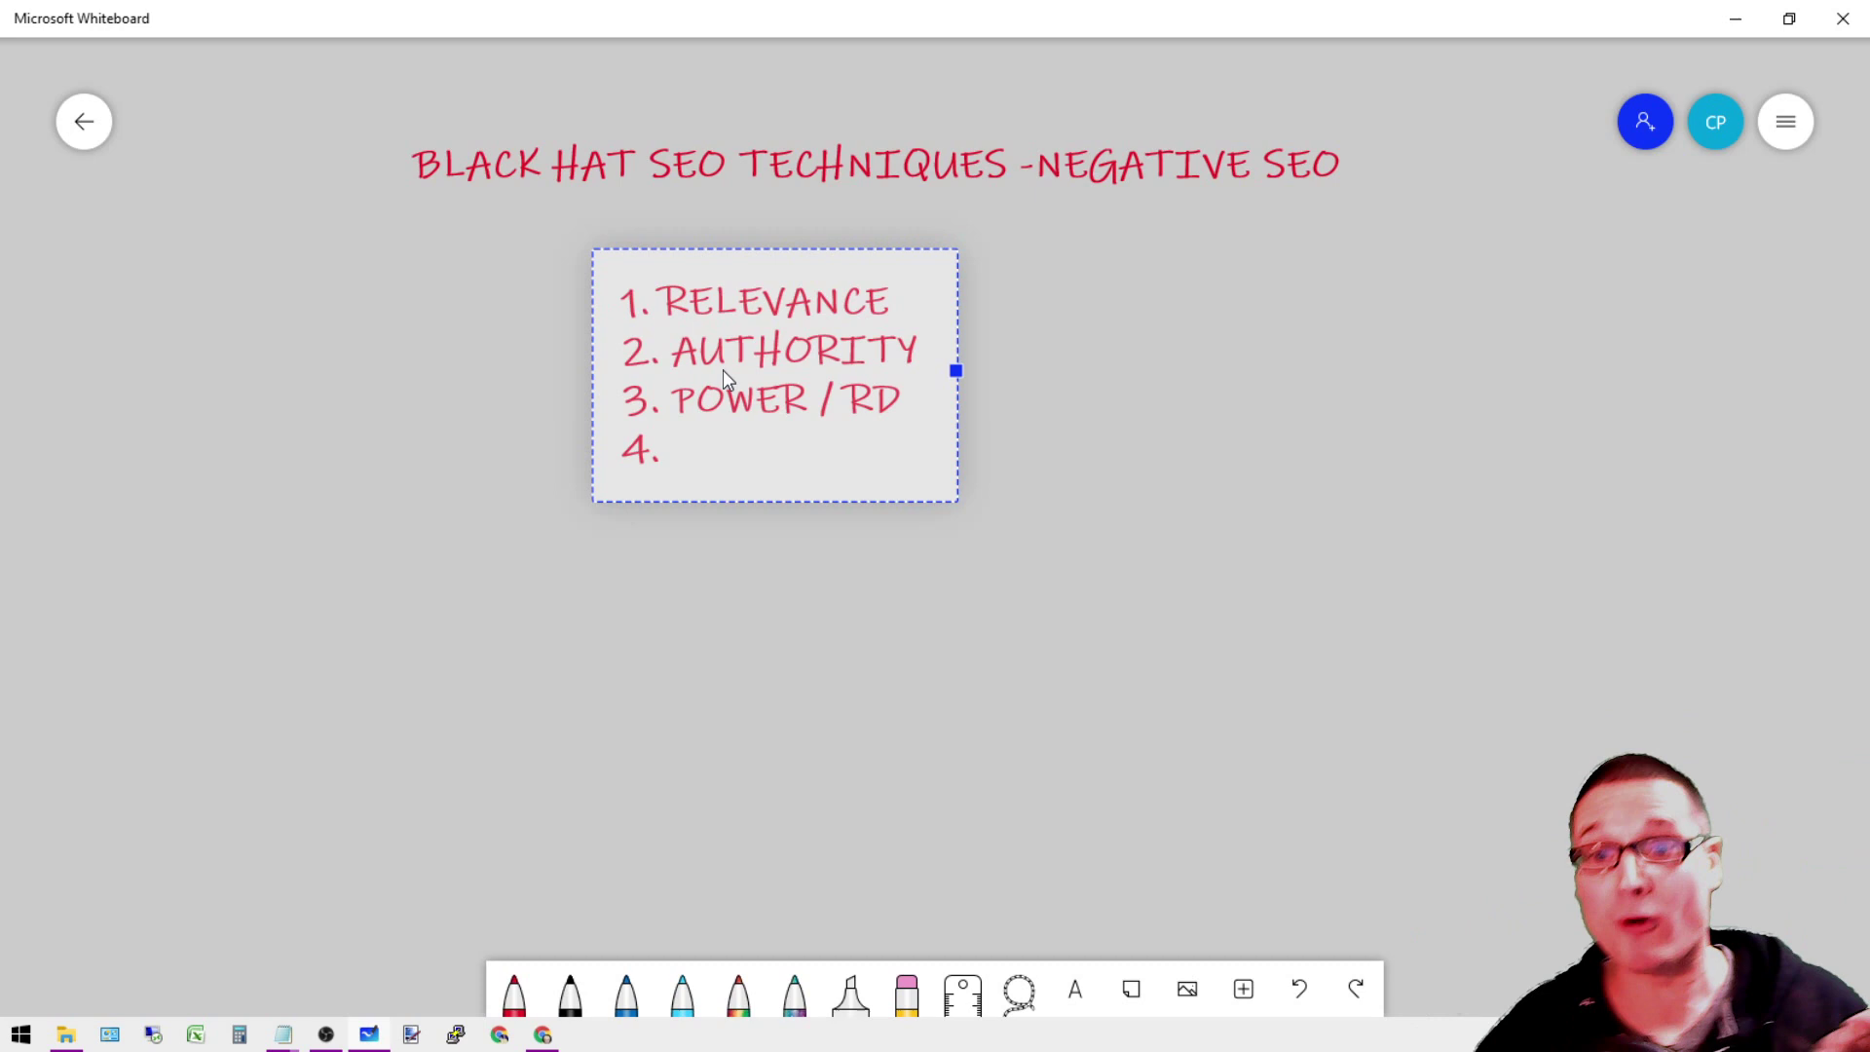
pyautogui.write('ANCHOR')
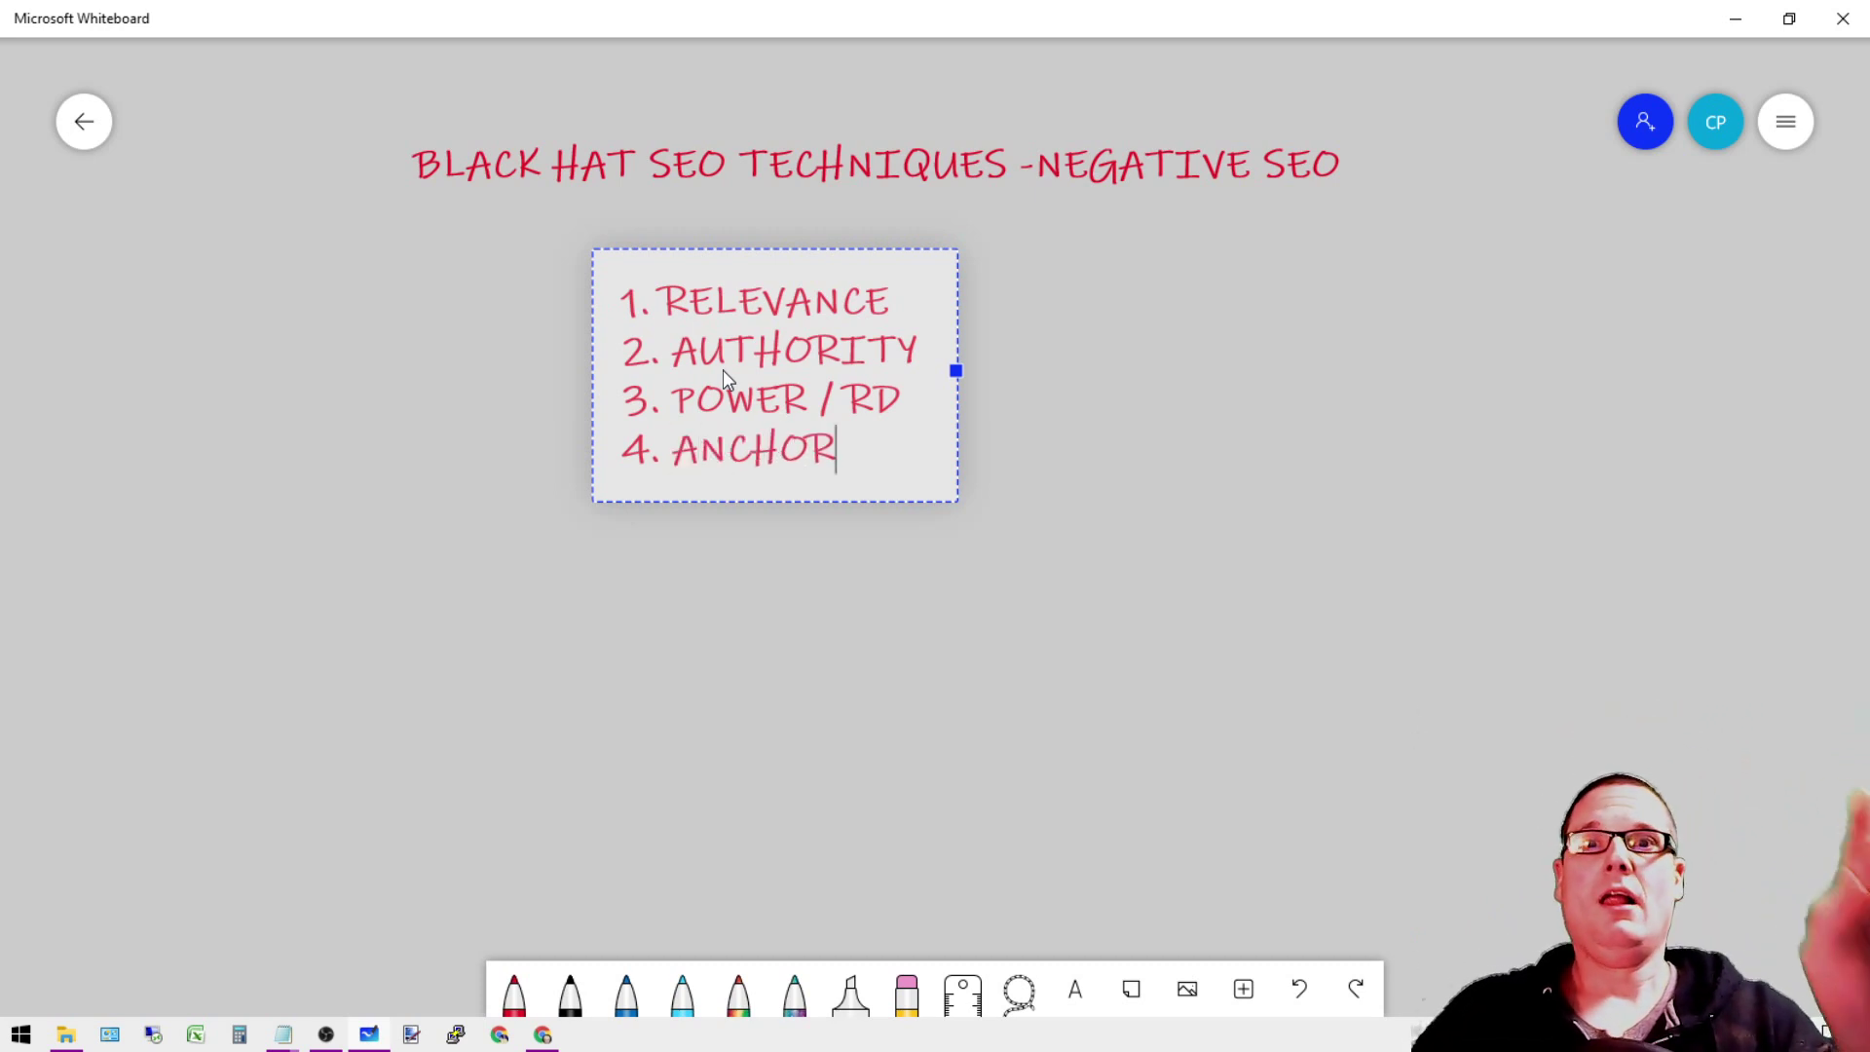
pyautogui.write(' -')
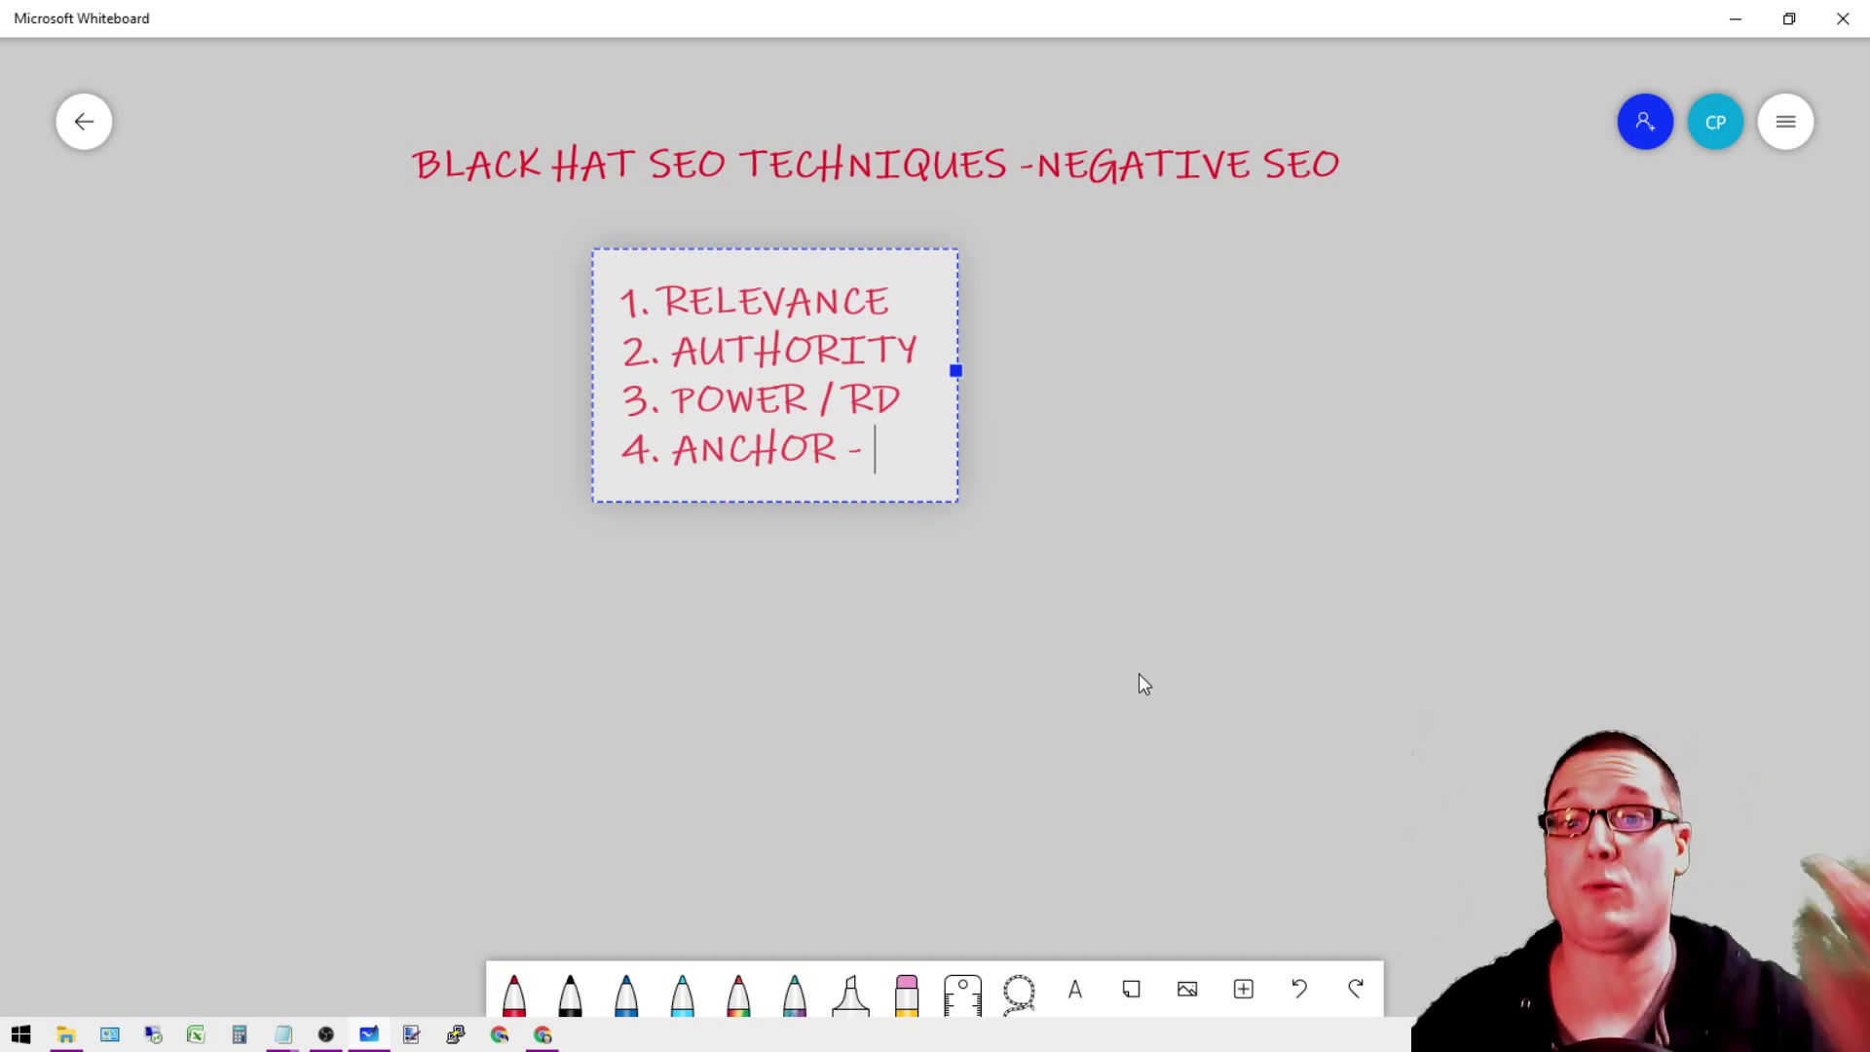
pyautogui.click(864, 623)
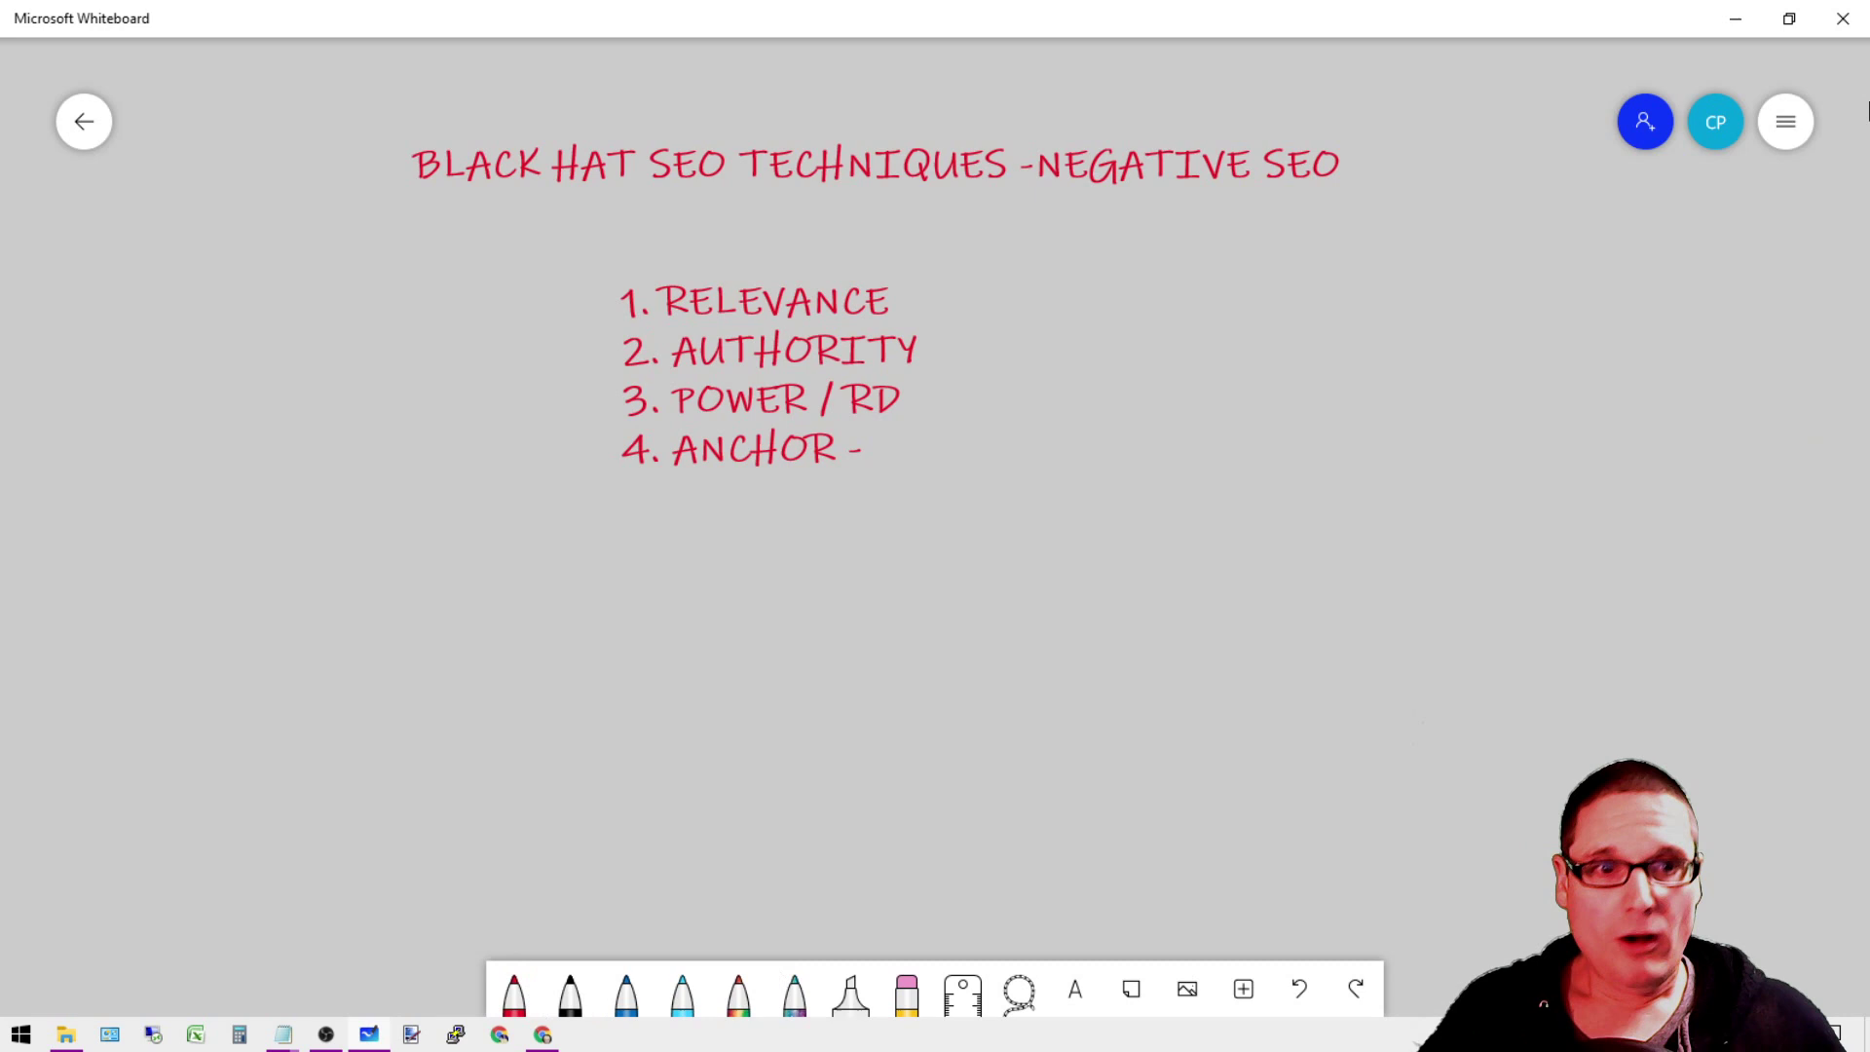
# - Zoom out and drag the board so the list sits top-left, leaving Active pen off
pyautogui.click(1794, 138)
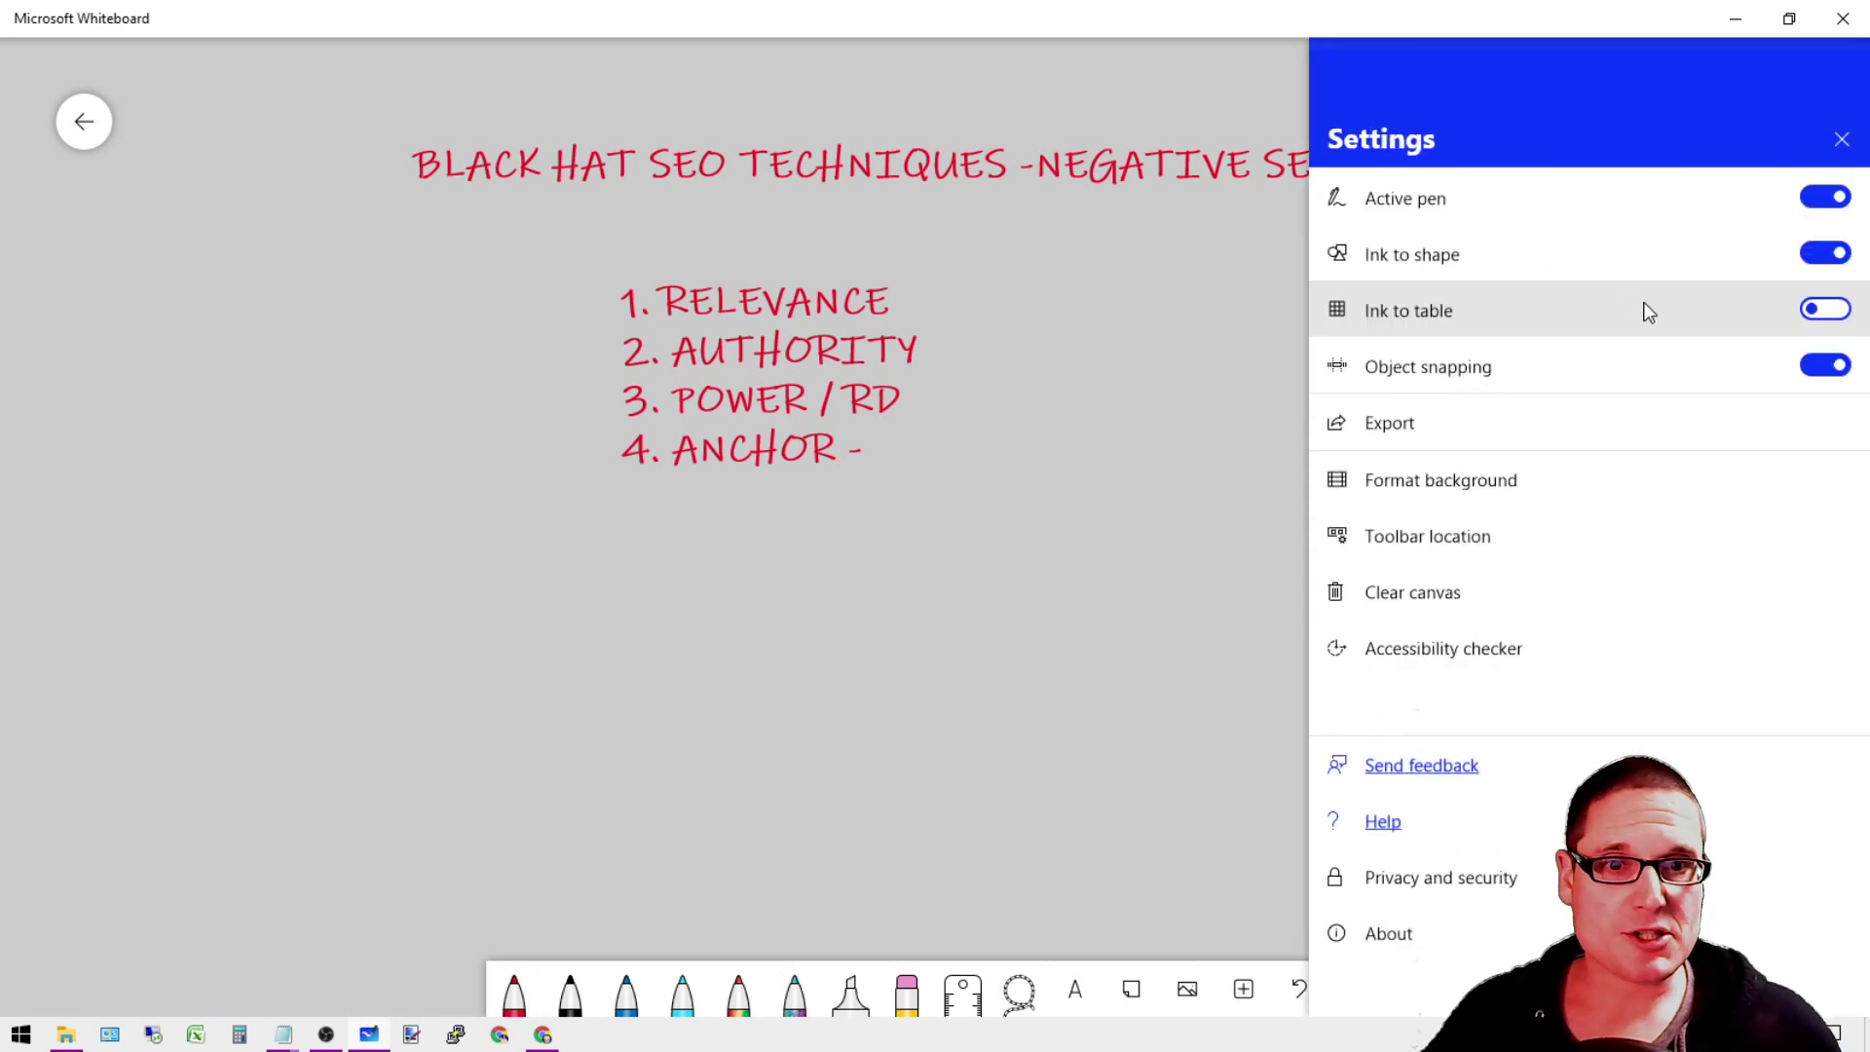
pyautogui.click(1825, 197)
pyautogui.scroll(-5, 939, 535)
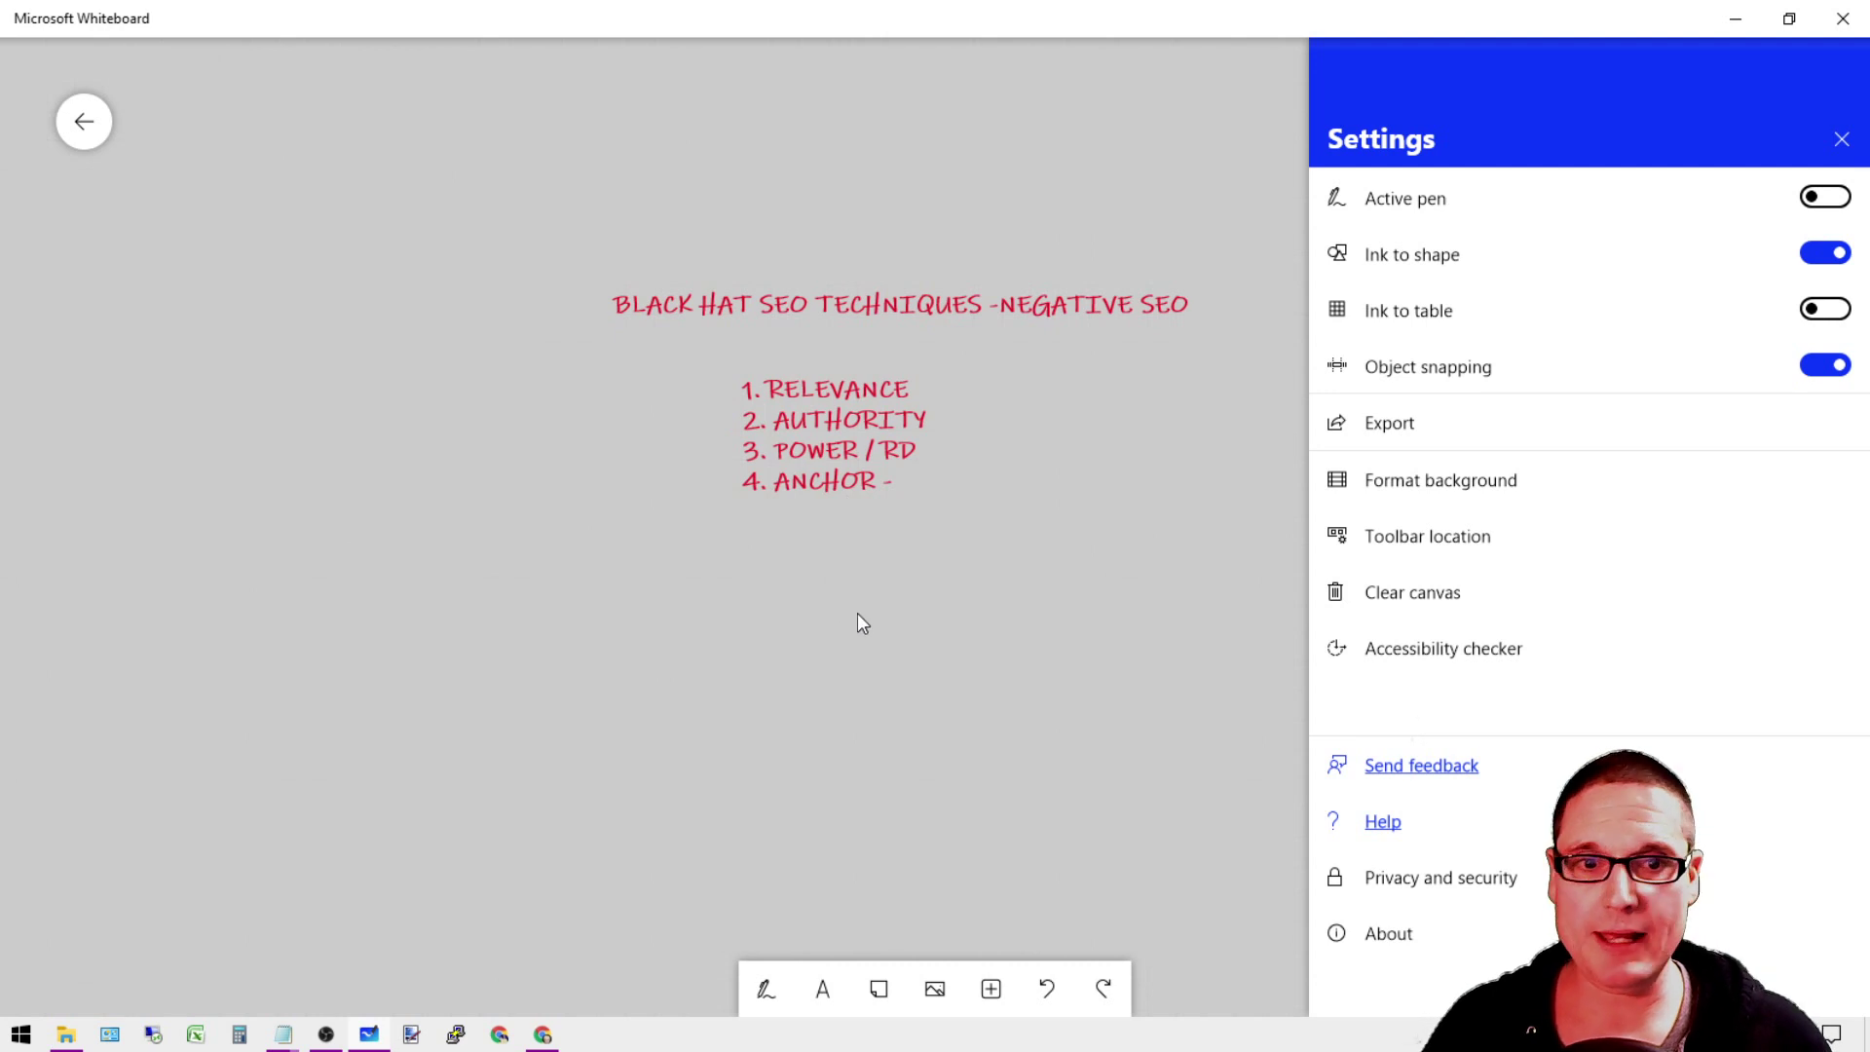
pyautogui.click(1827, 197)
pyautogui.moveTo(1056, 483); pyautogui.dragTo(725, 259)
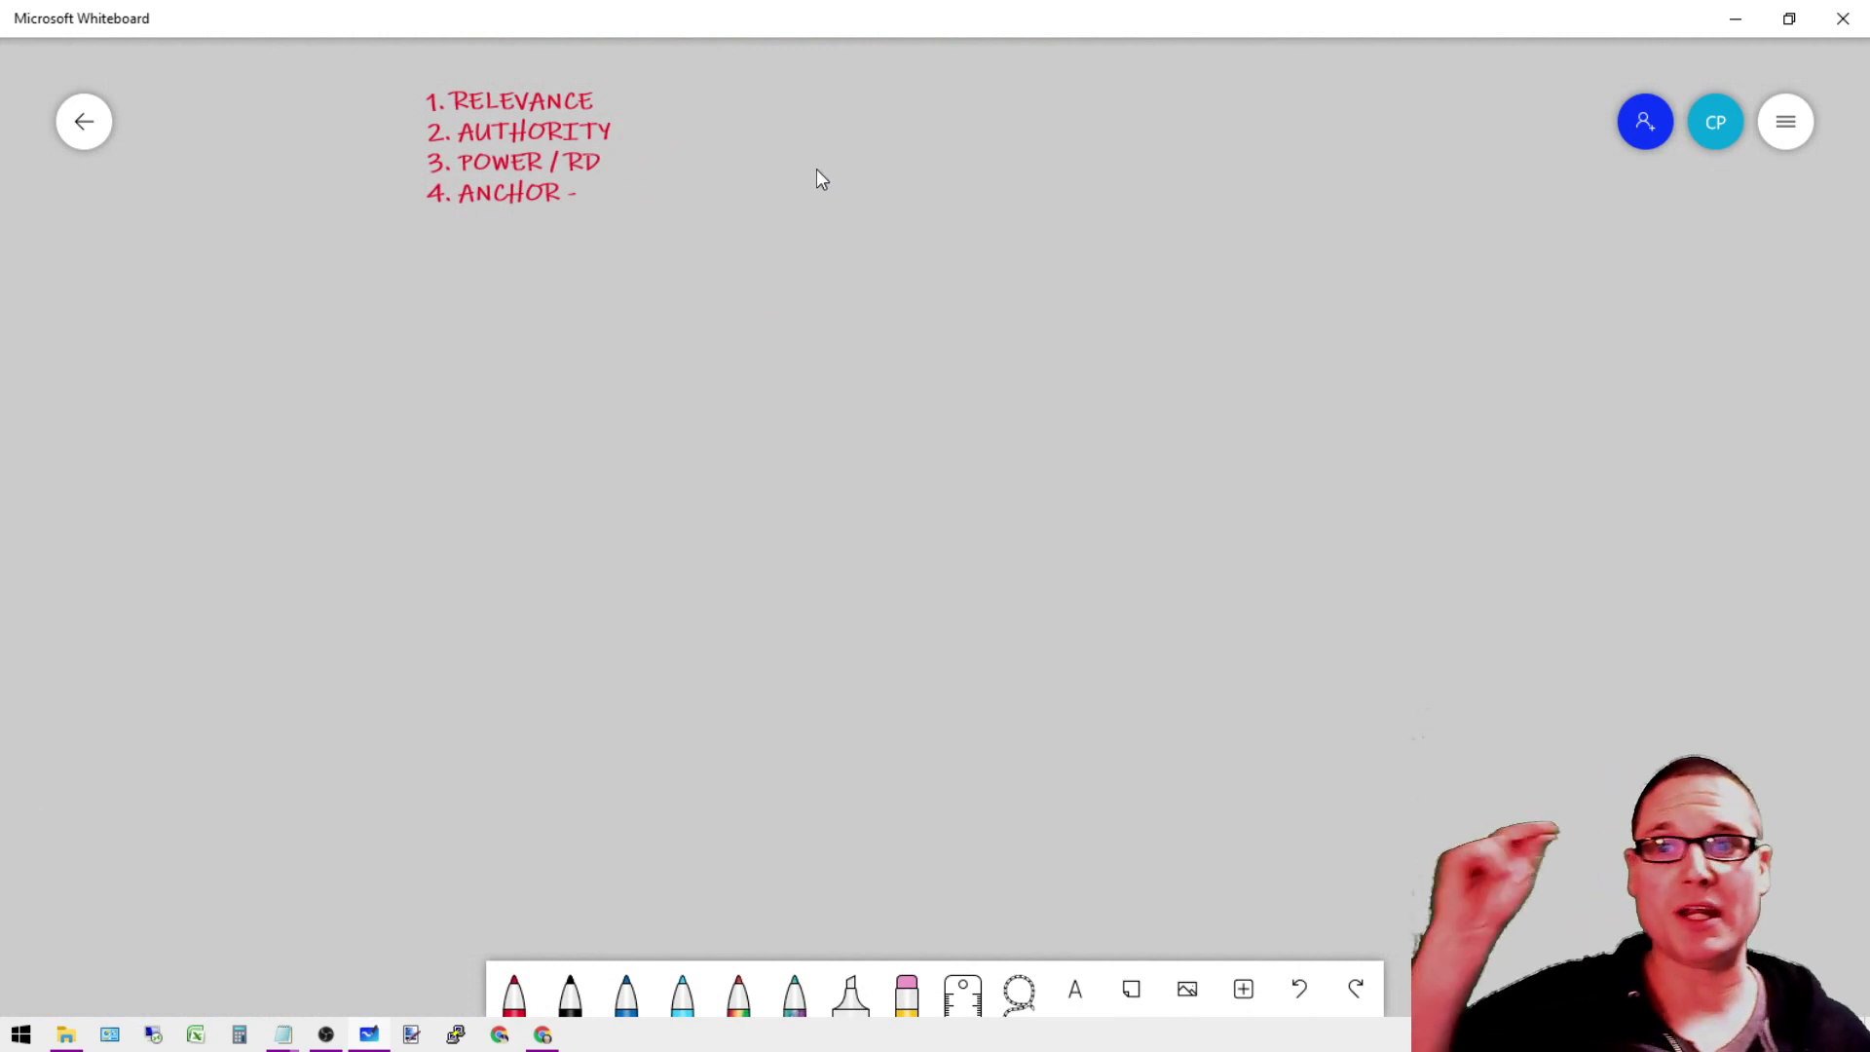
pyautogui.click(1773, 139)
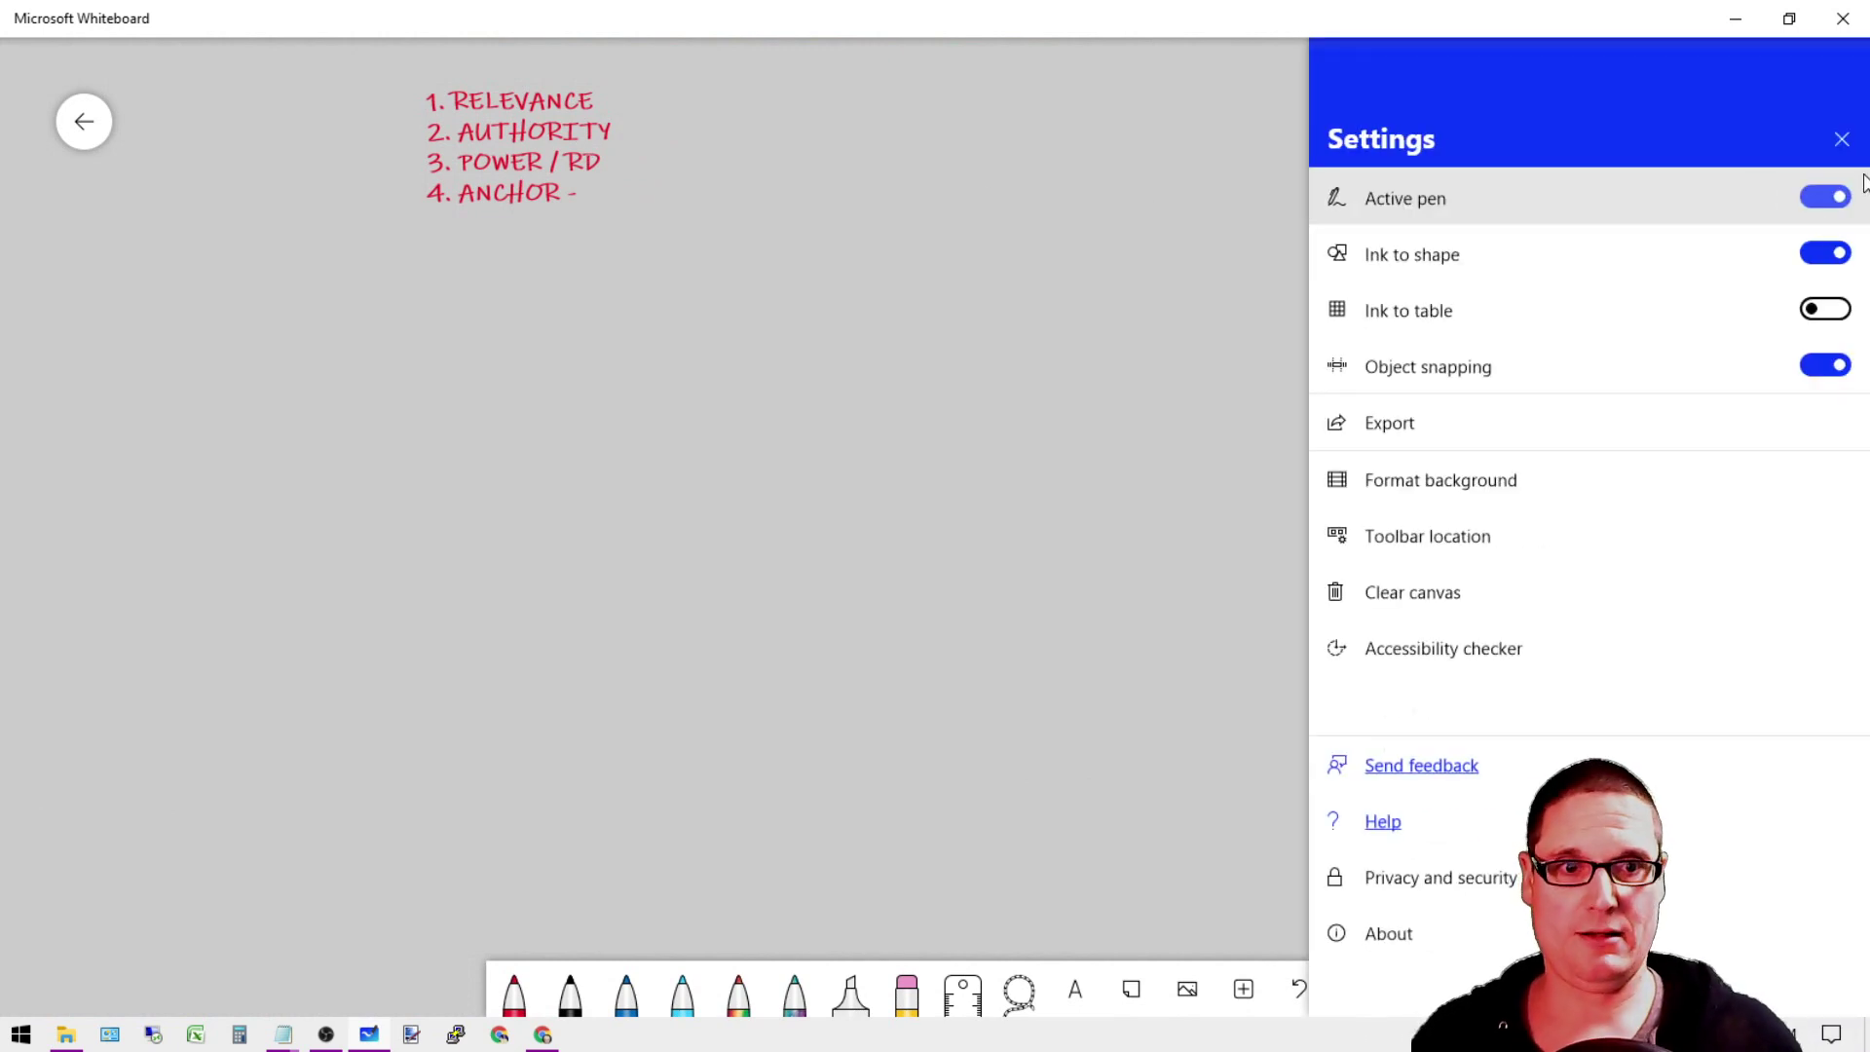
pyautogui.click(1822, 198)
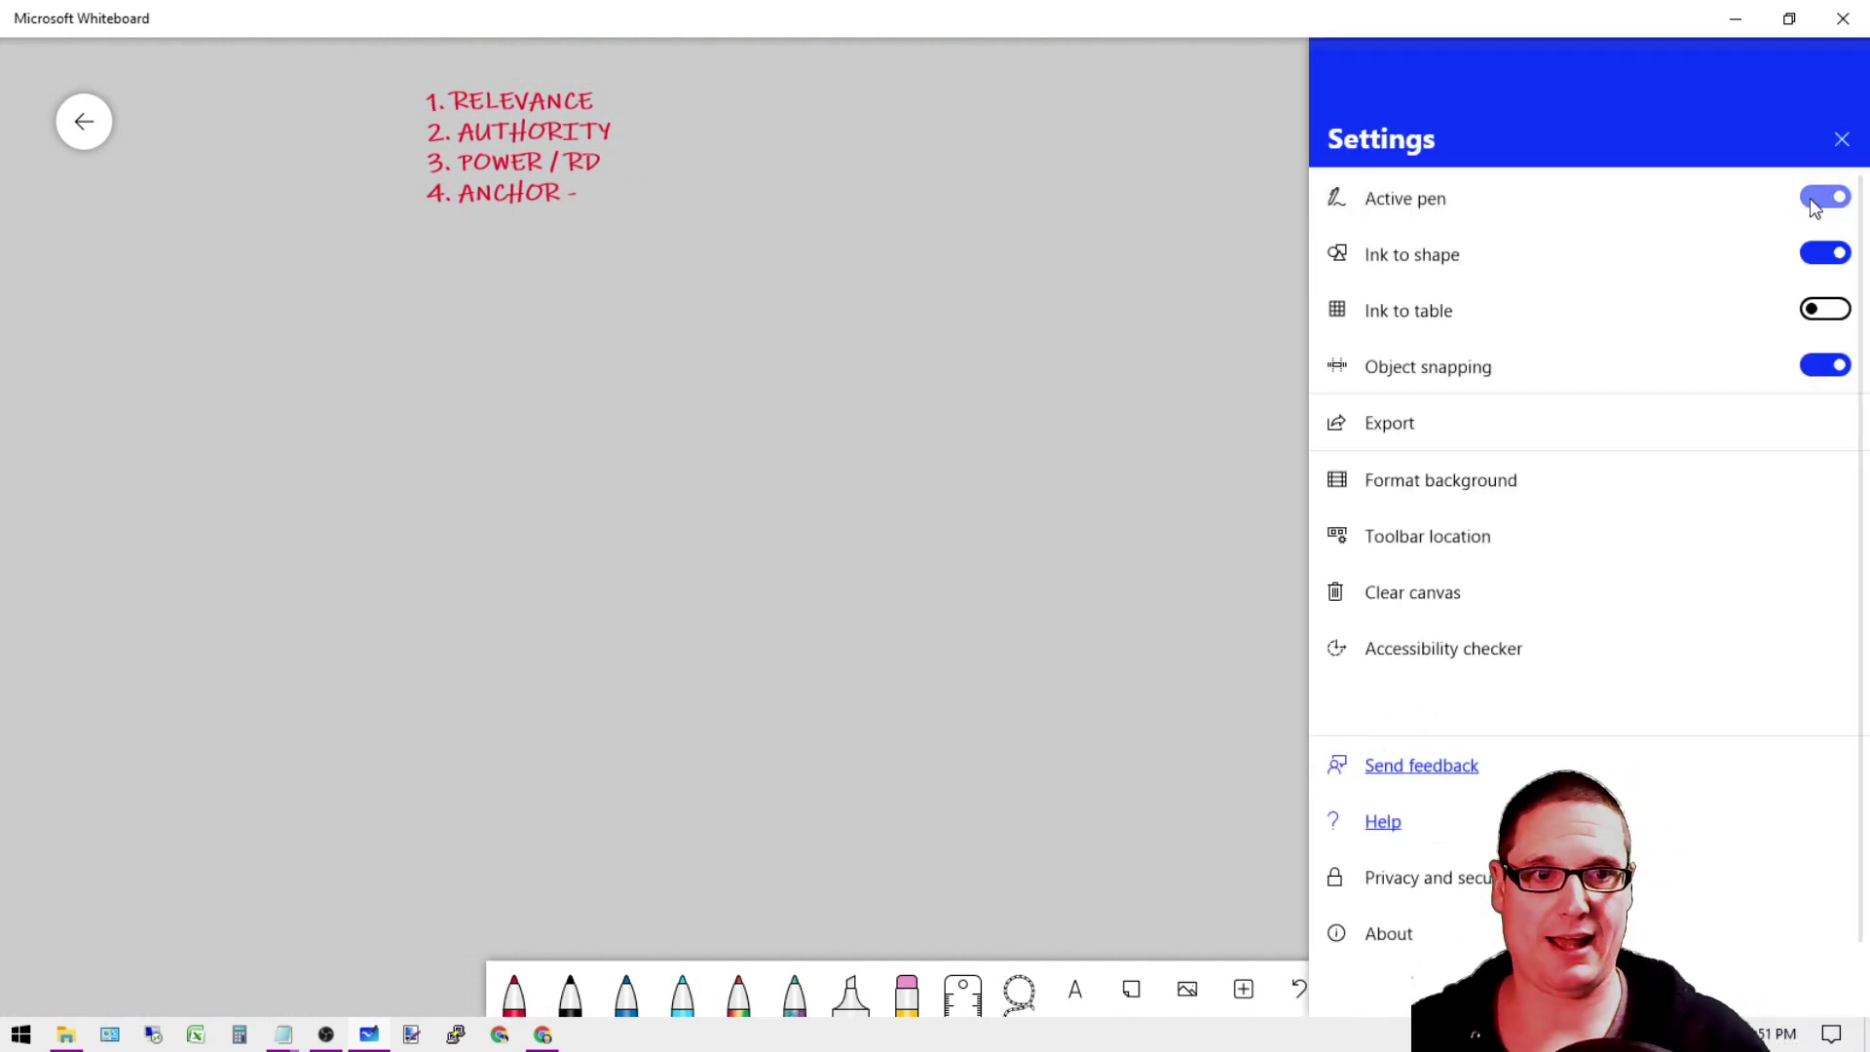
pyautogui.click(721, 146)
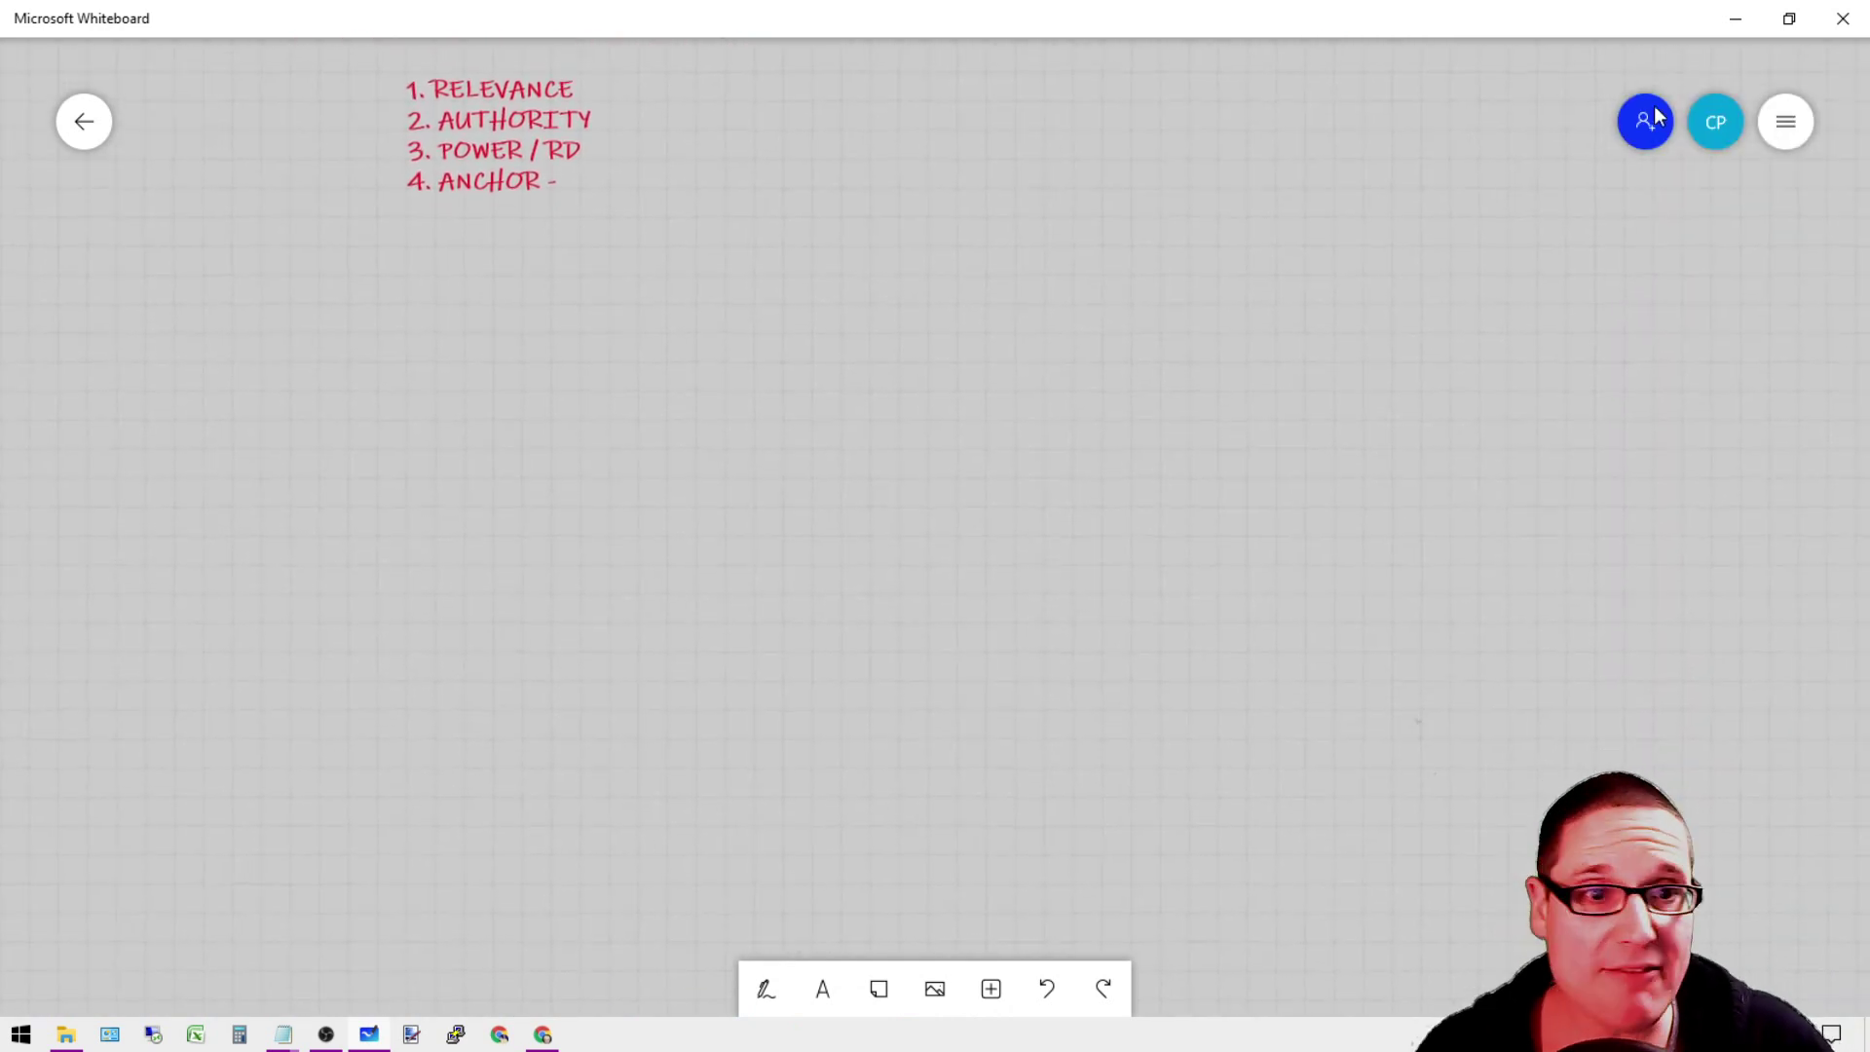
# - In black ink, draw a dollar-sign box right of the list with lines extending right from it
pyautogui.click(763, 991)
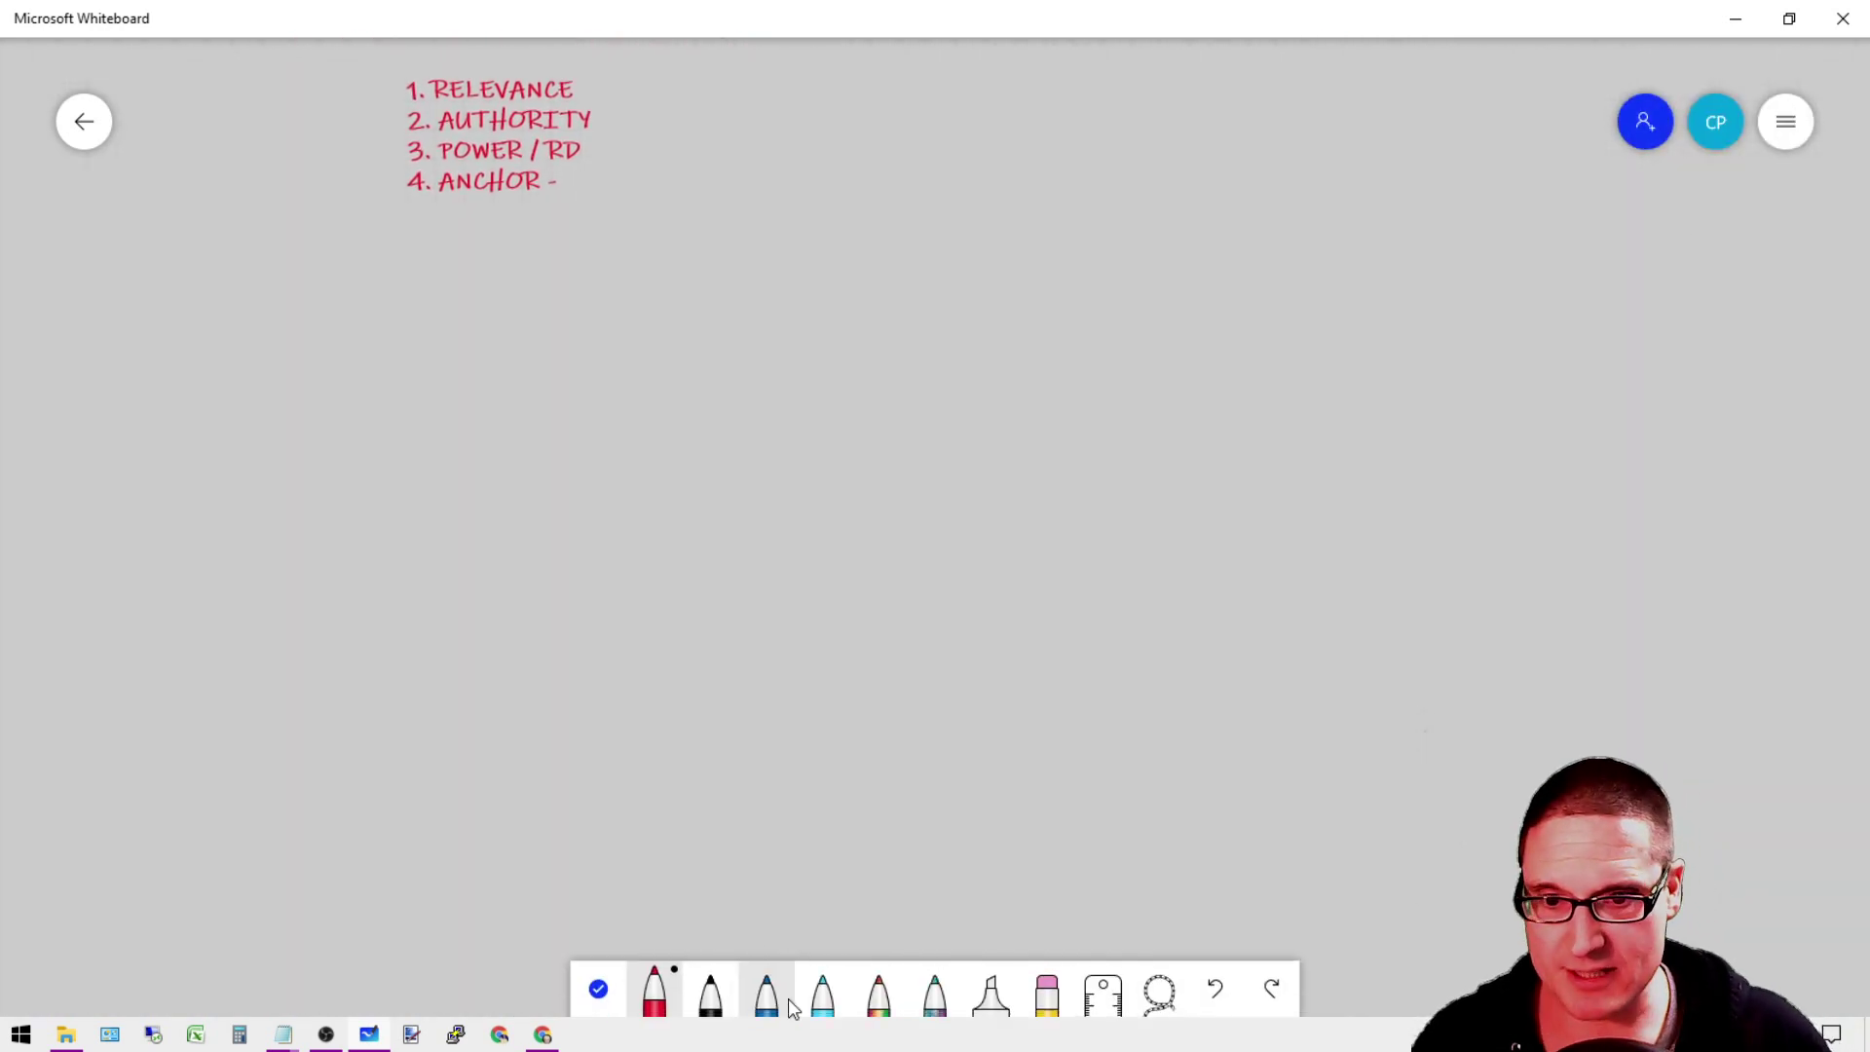
pyautogui.click(713, 995)
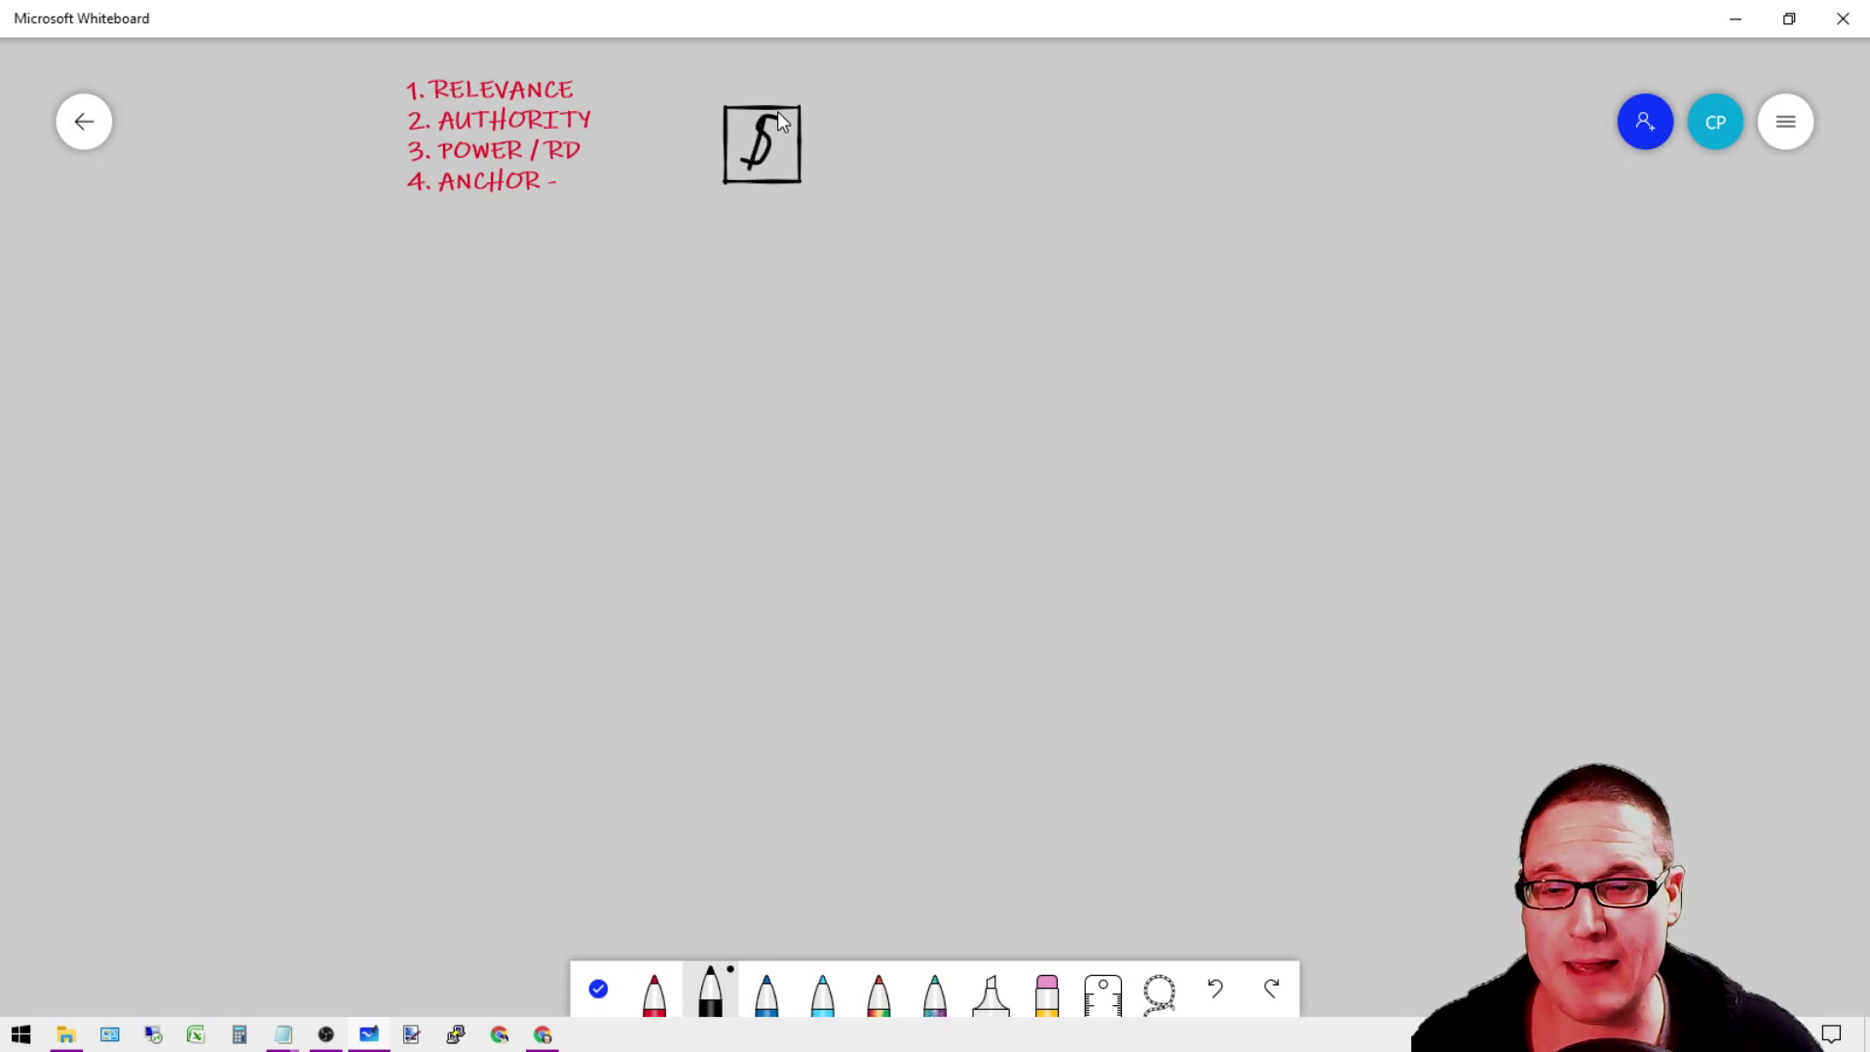
pyautogui.moveTo(777, 111); pyautogui.dragTo(752, 171)
pyautogui.moveTo(824, 118); pyautogui.dragTo(985, 104)
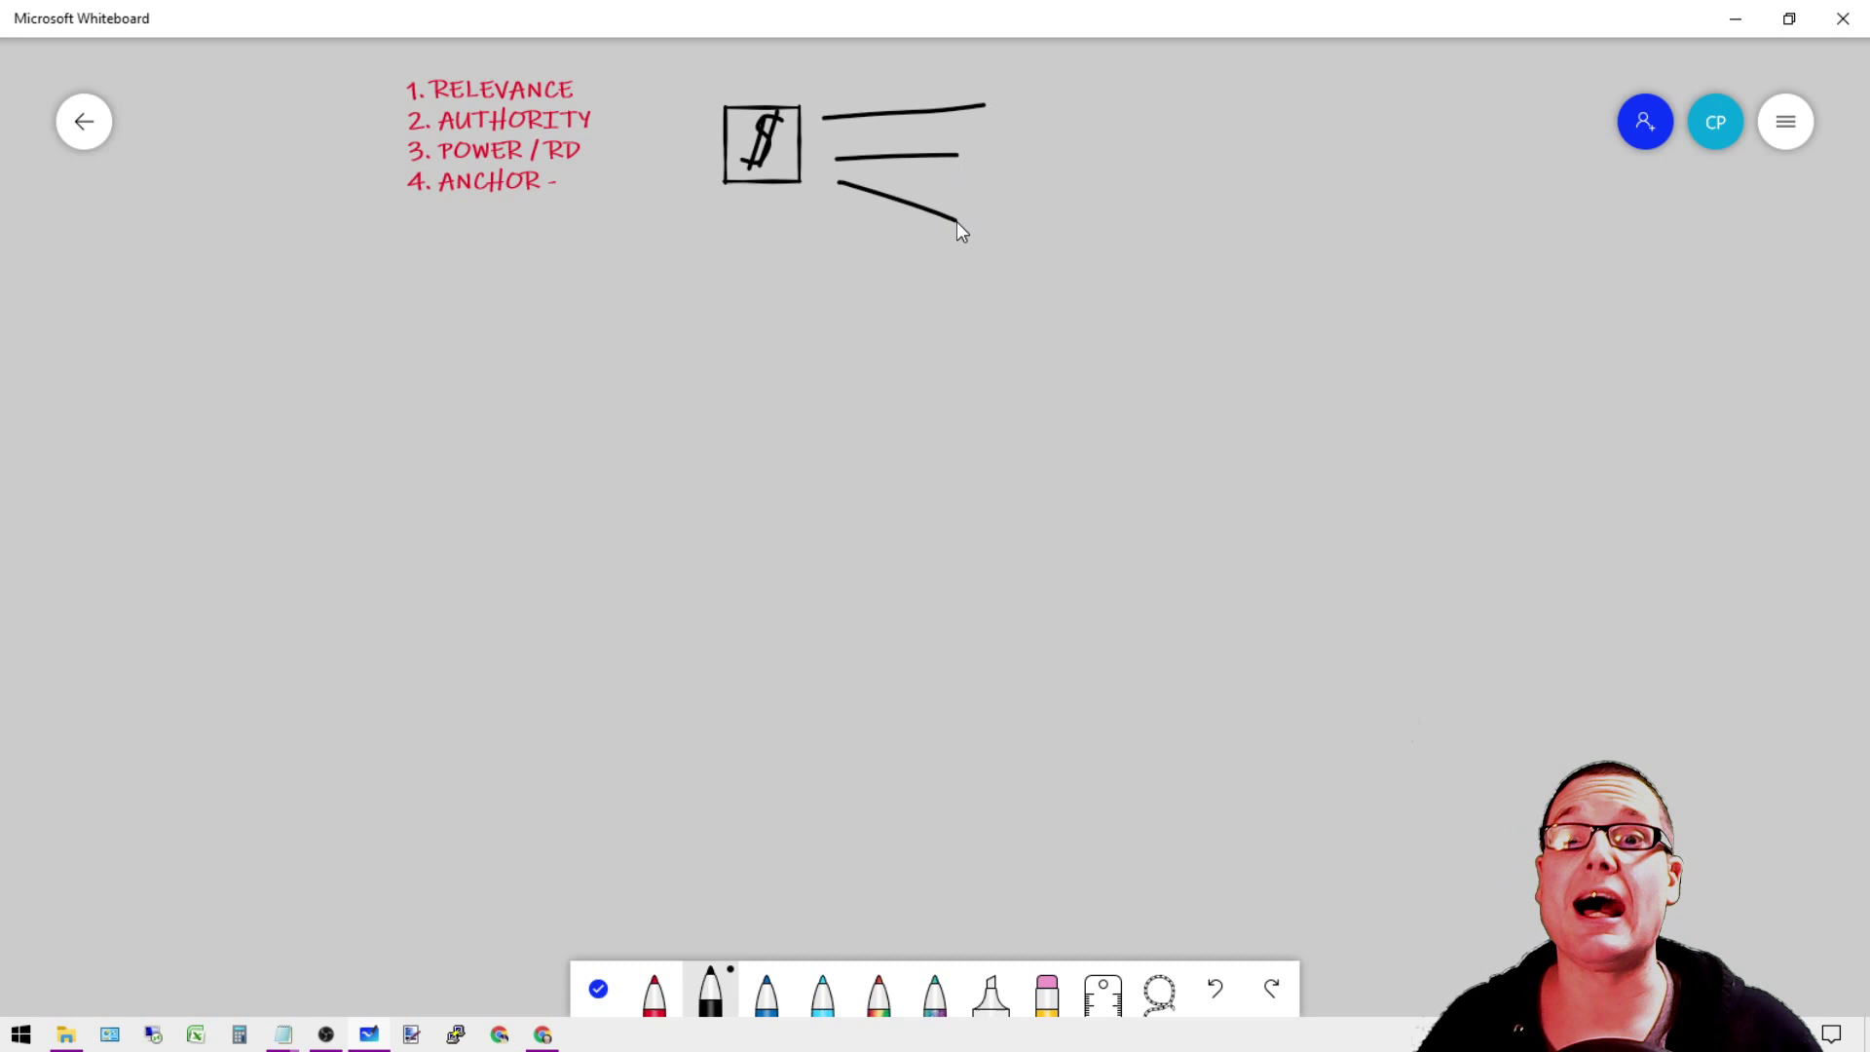
pyautogui.moveTo(957, 220); pyautogui.dragTo(963, 225)
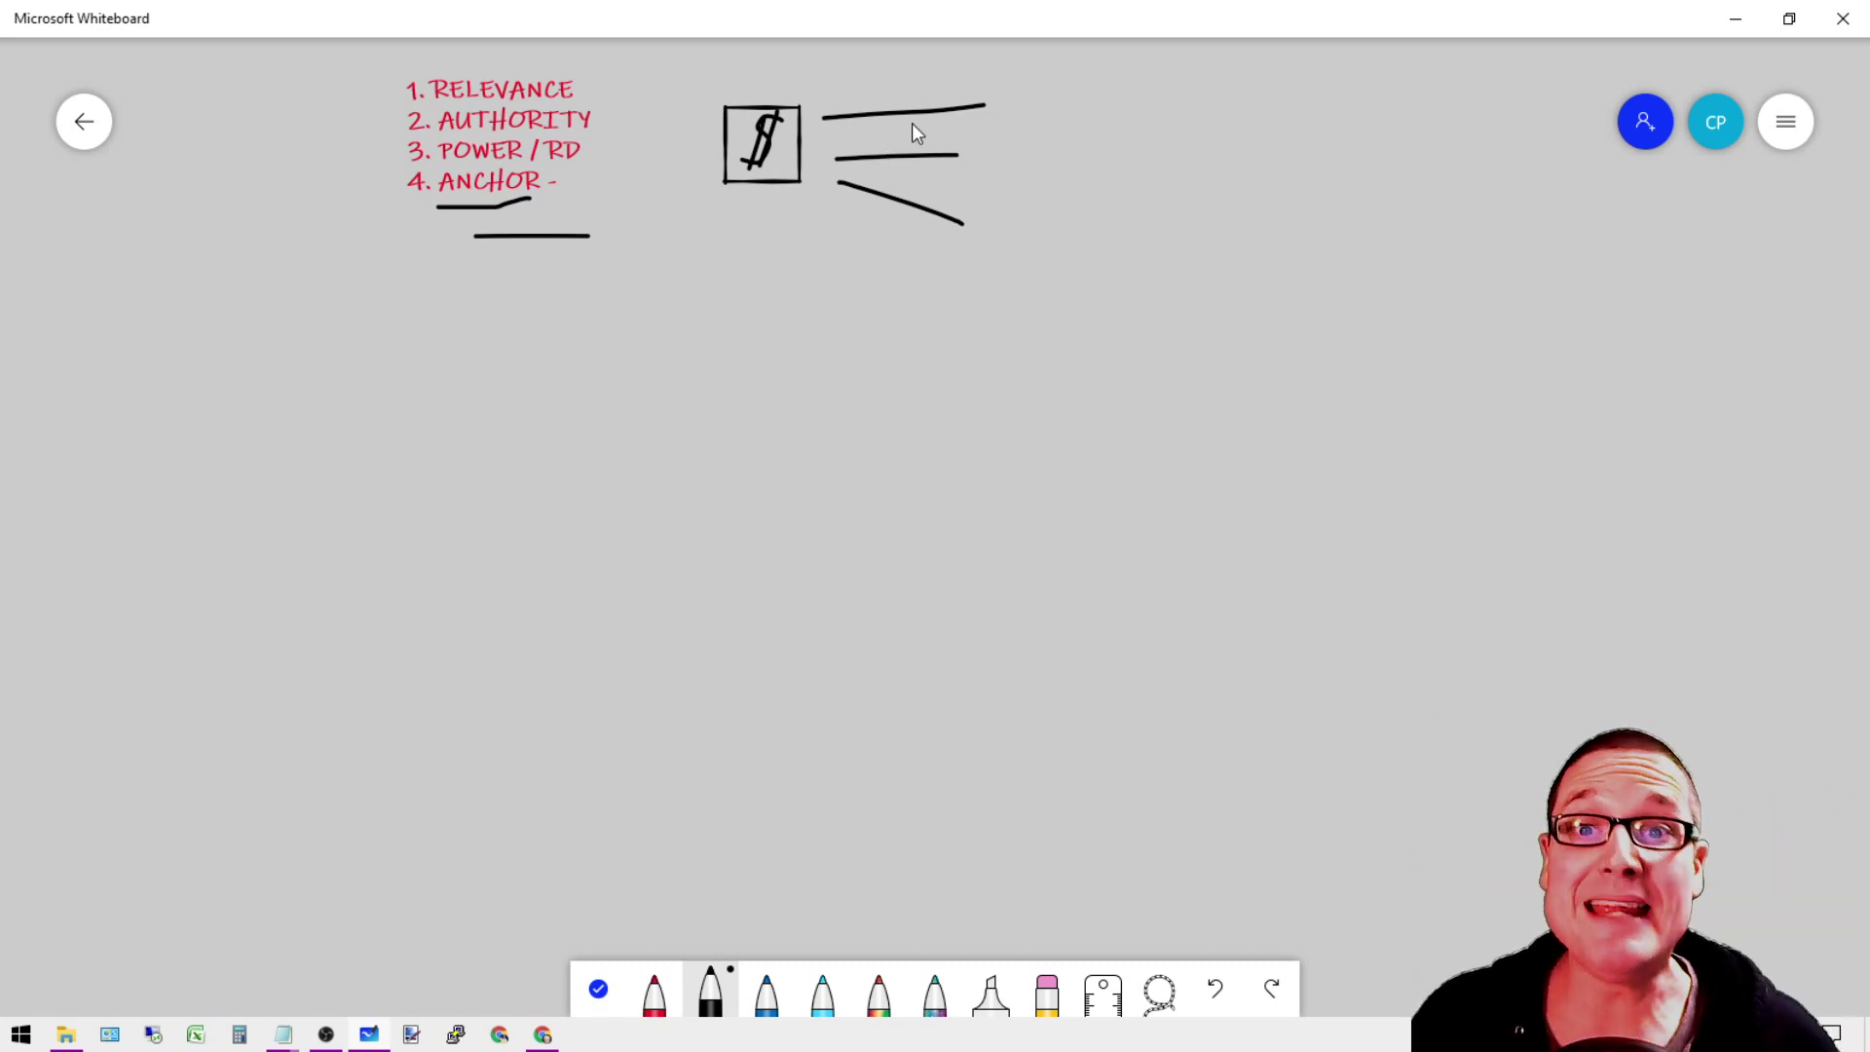
# - Add text labels CASINO, PHARMA and XXX RATED stacked at the ends of the three lines
pyautogui.rightClick(1004, 102)
pyautogui.press('Return')
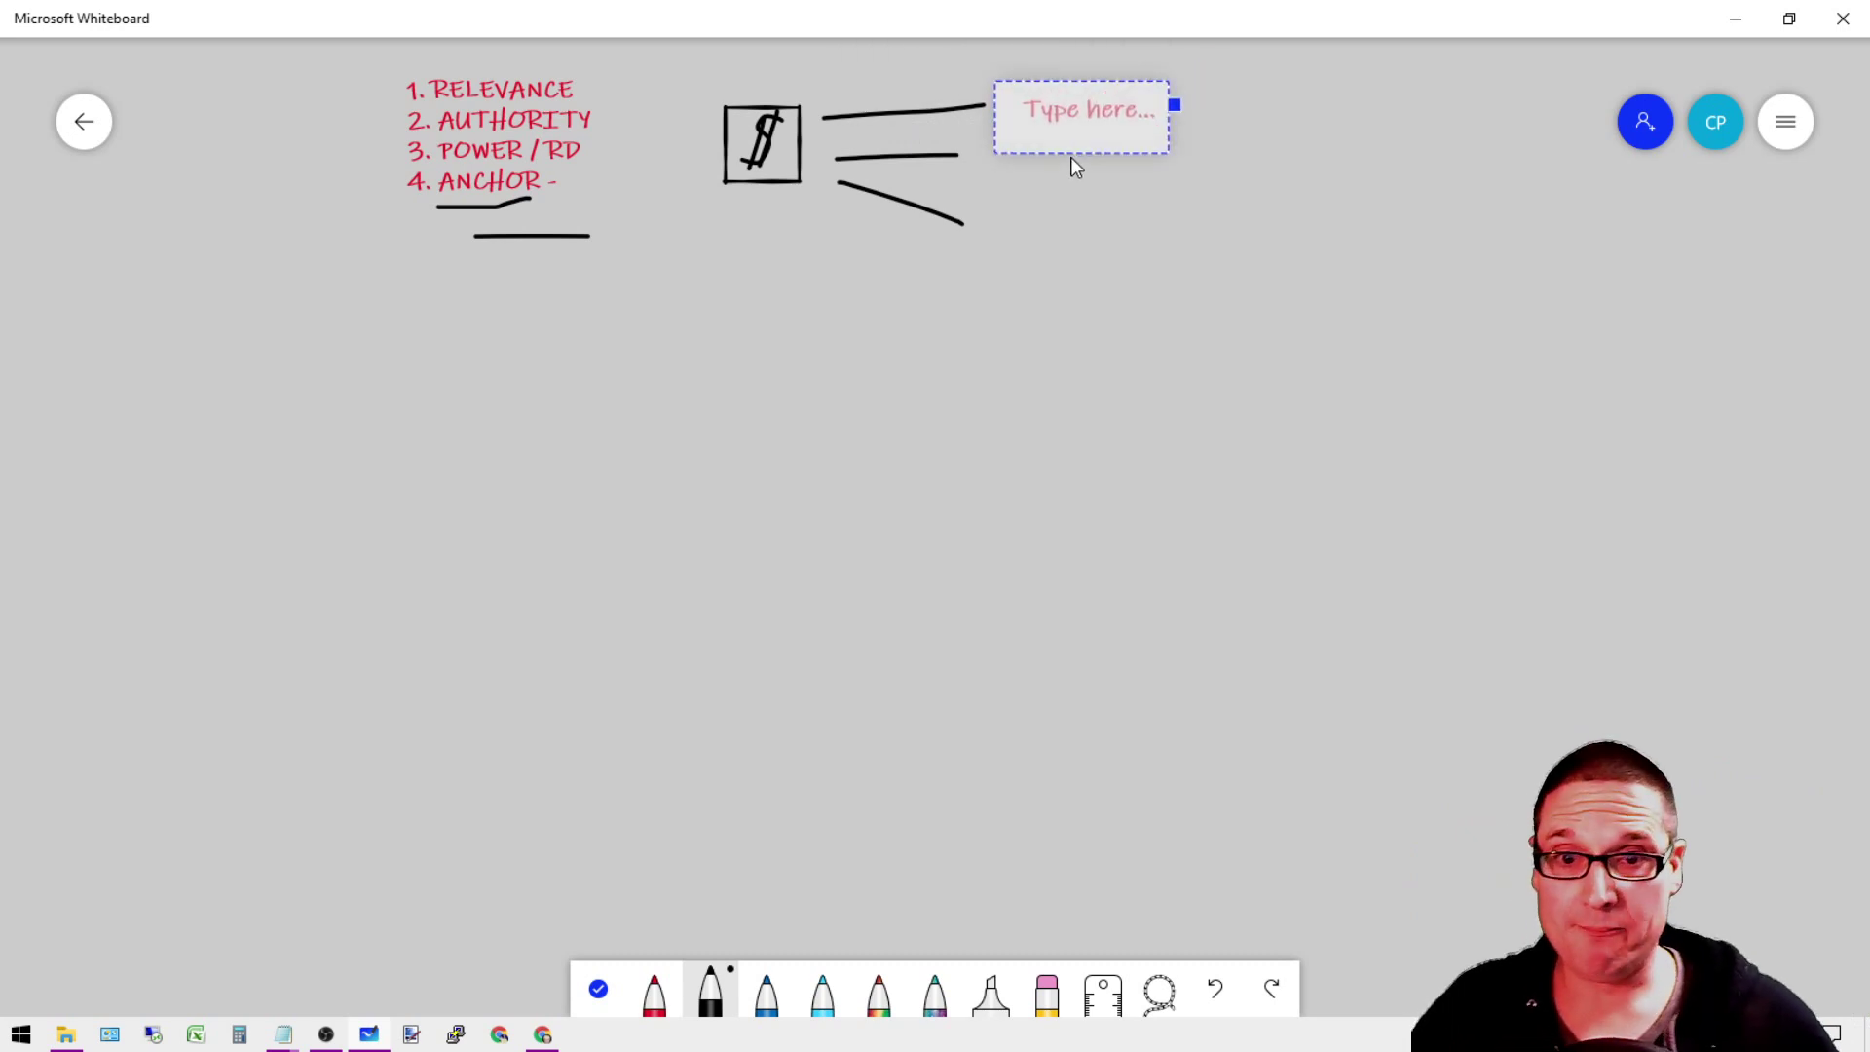
pyautogui.write('CASINO')
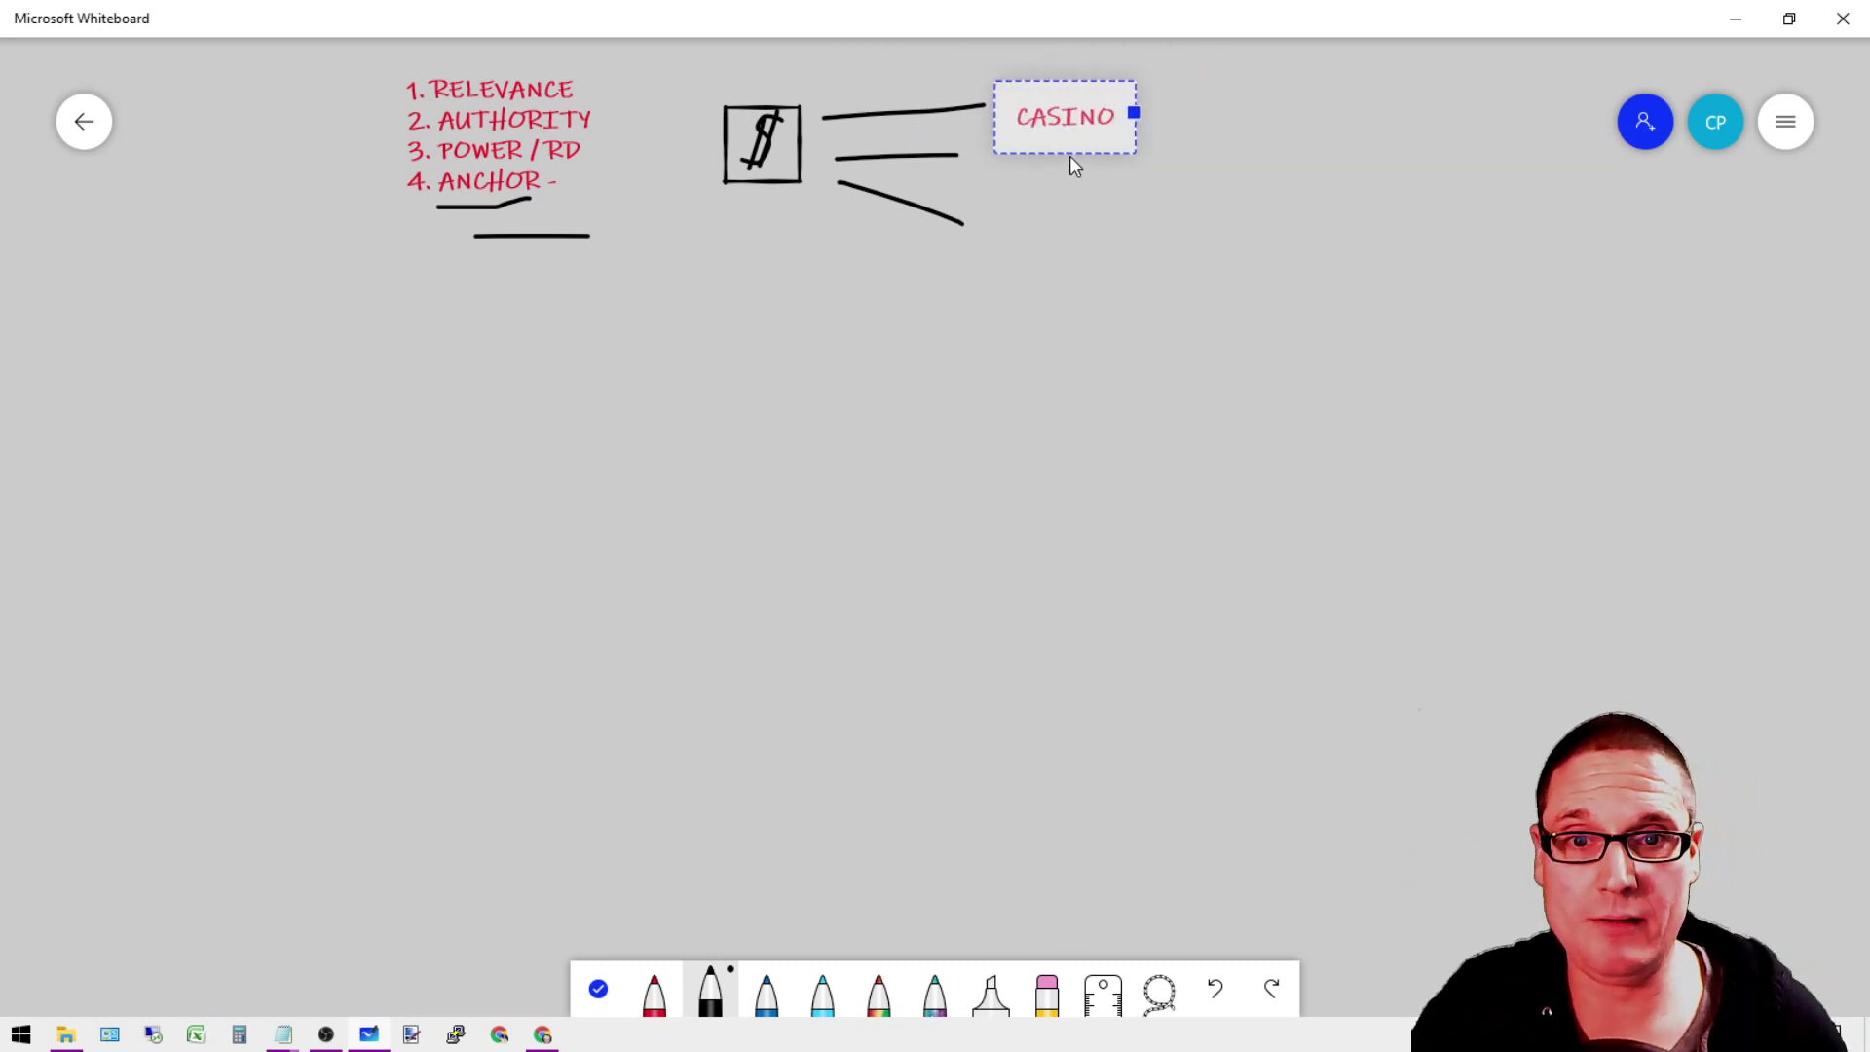
pyautogui.rightClick(996, 166)
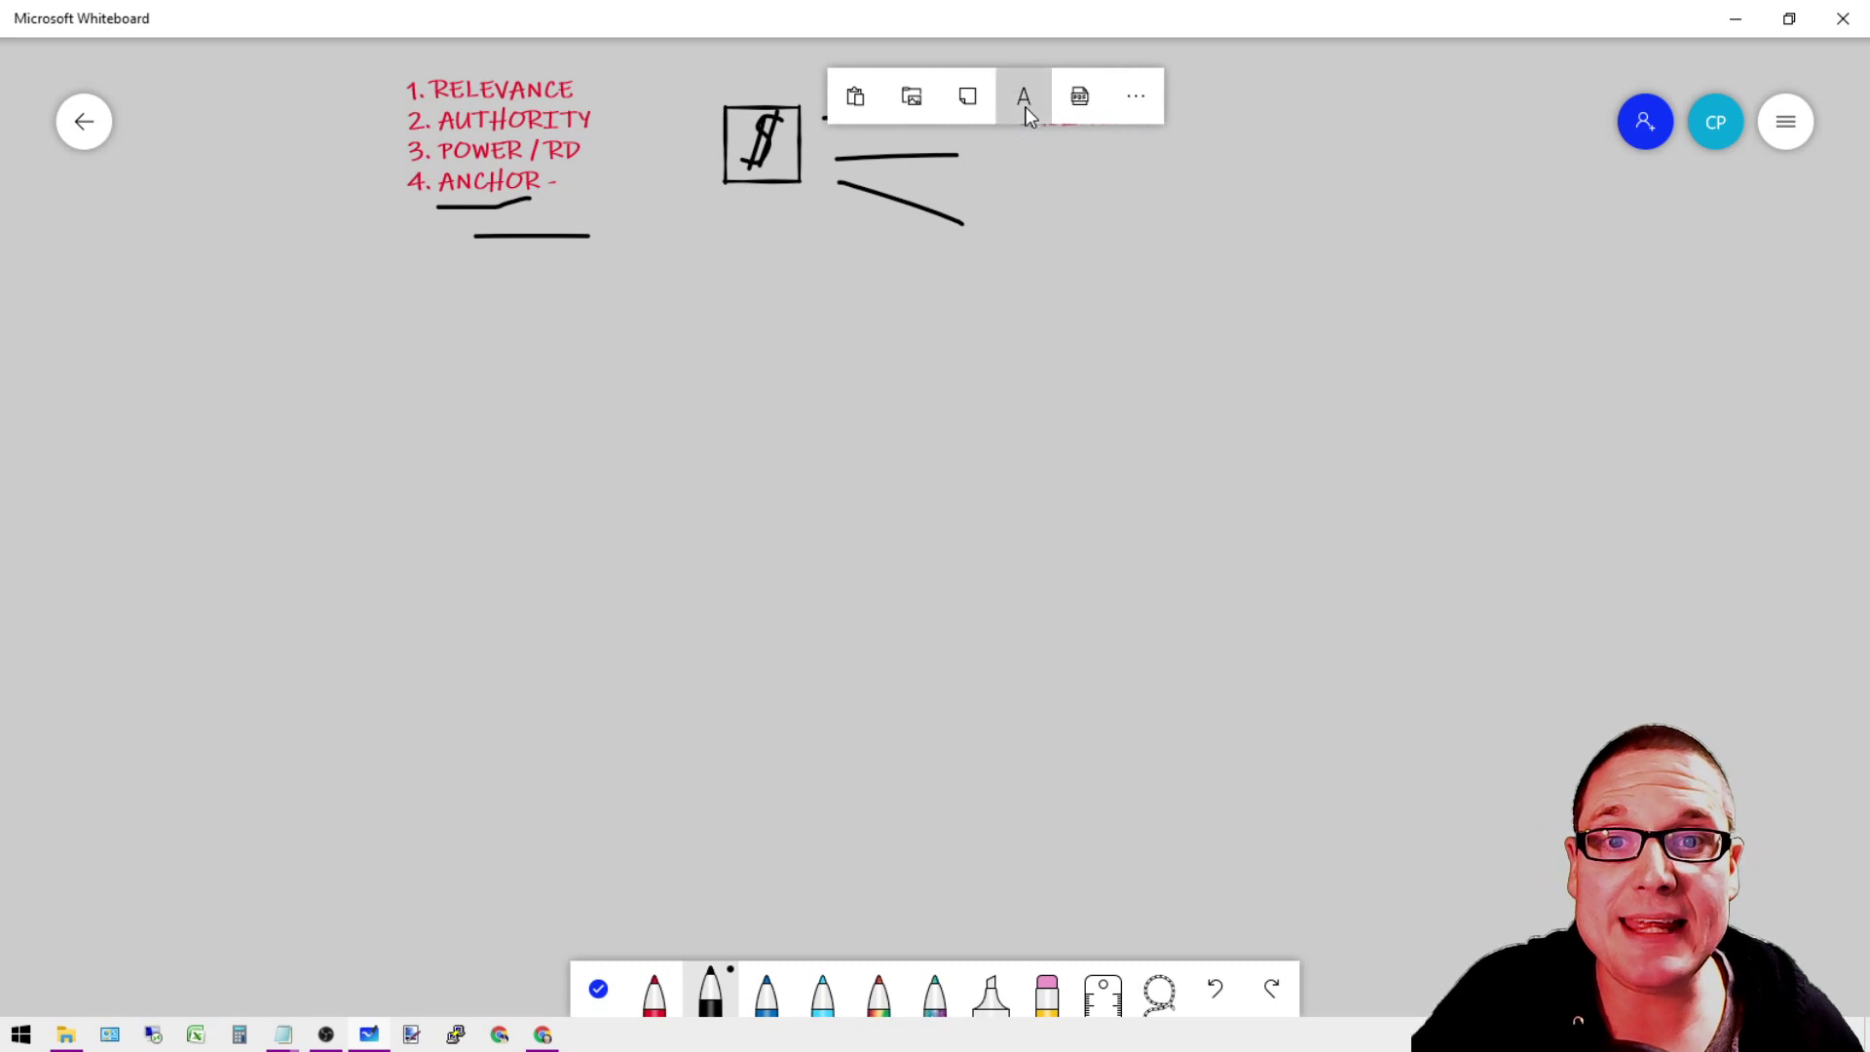
pyautogui.click(1026, 109)
pyautogui.write('P')
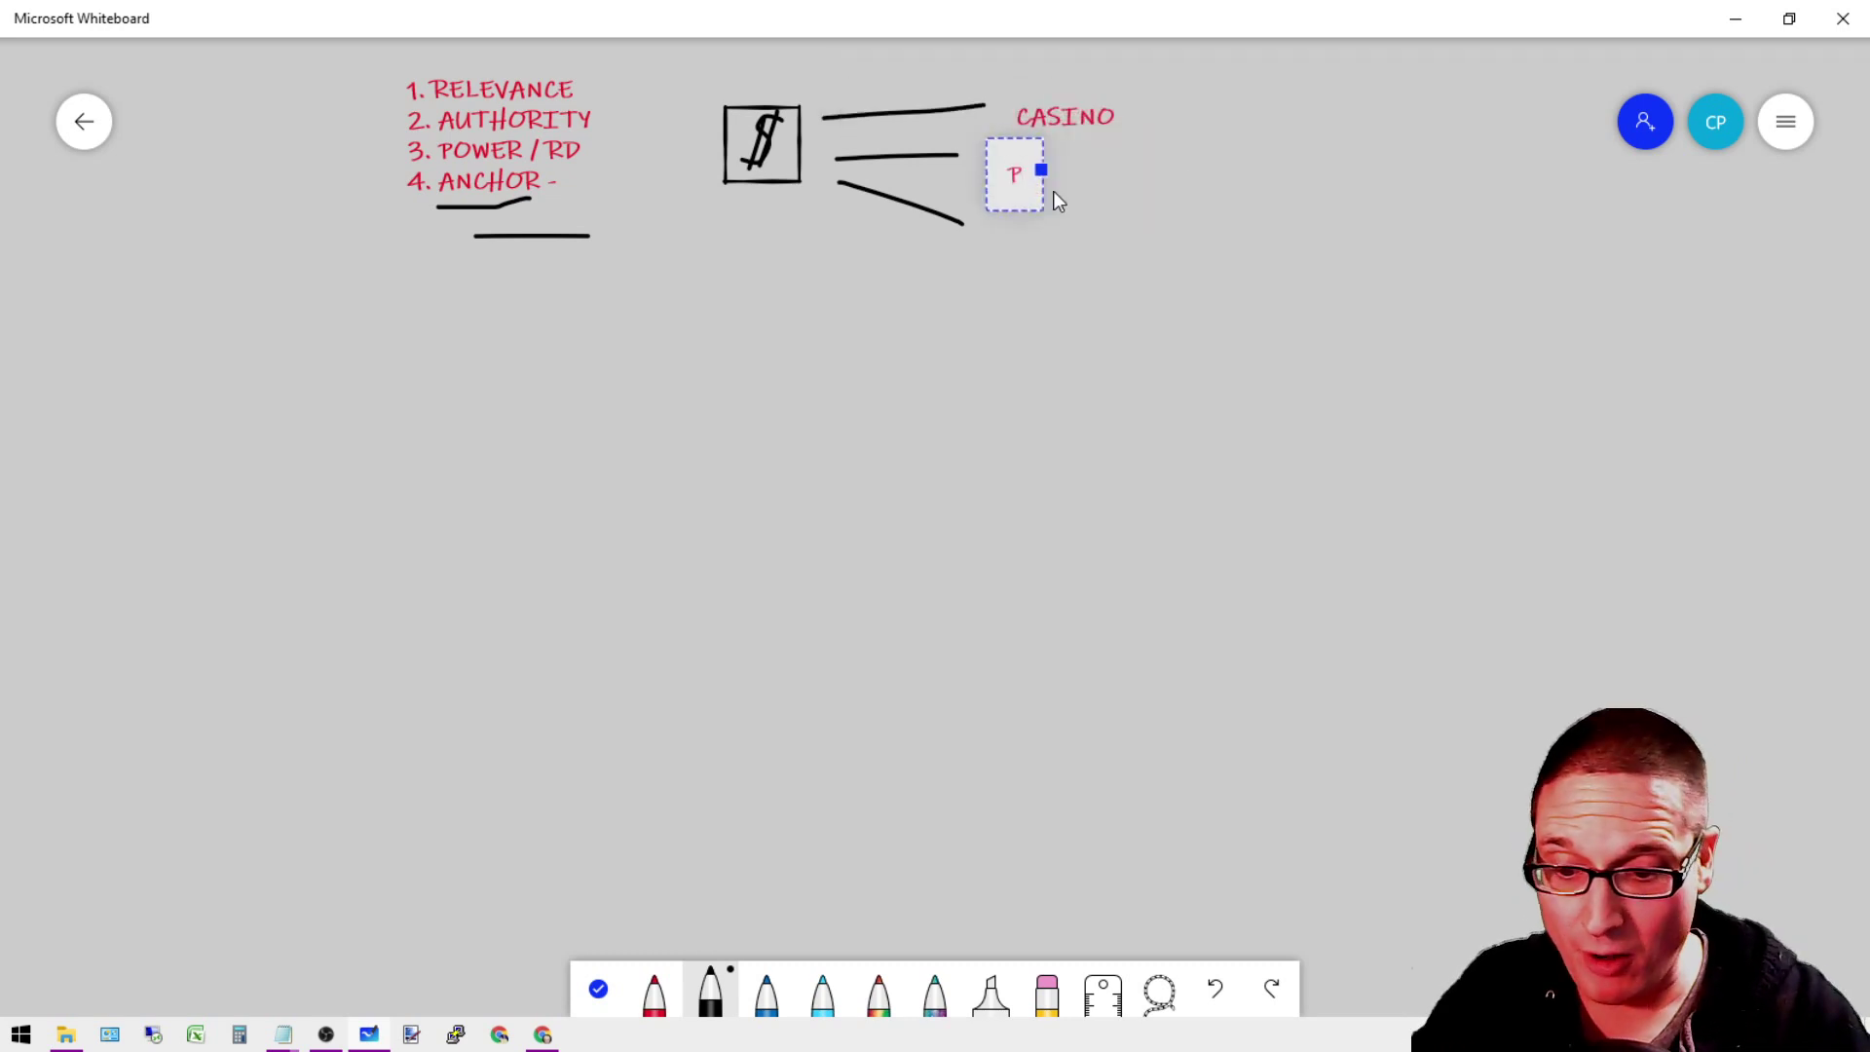
pyautogui.write('HARMA')
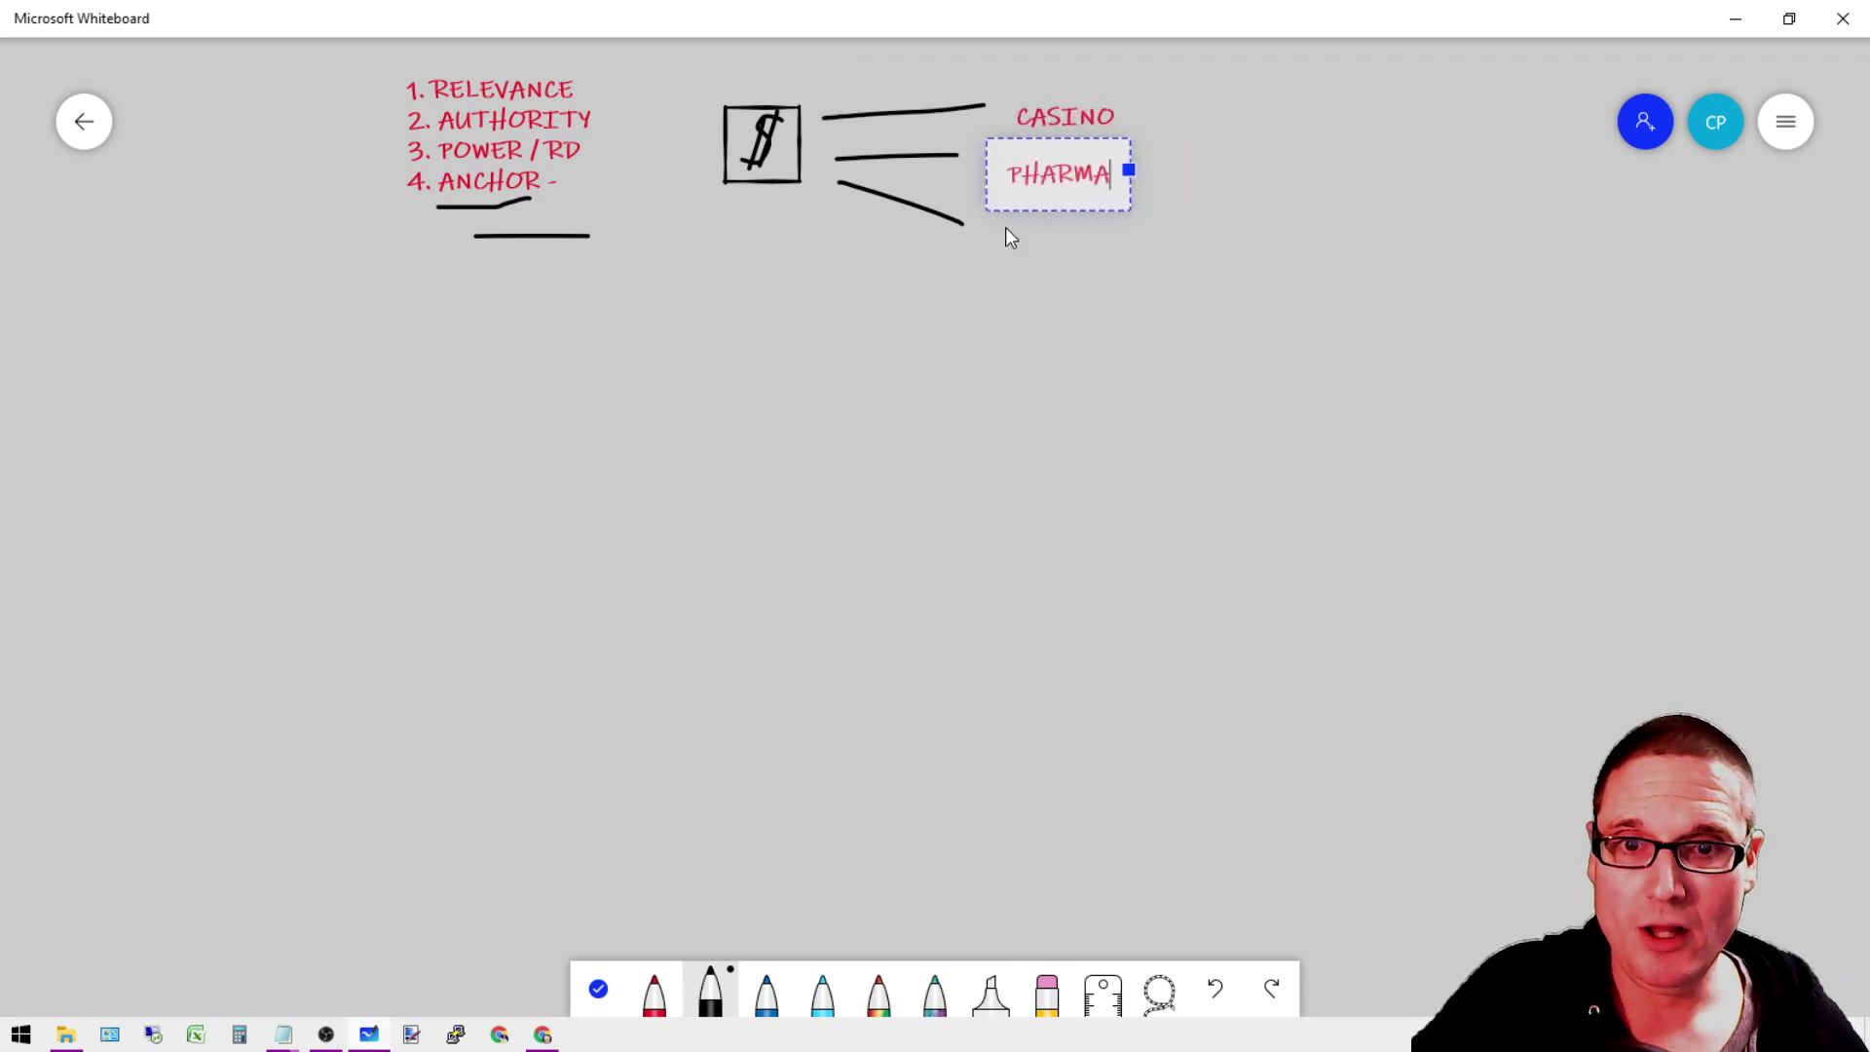
pyautogui.rightClick(1006, 229)
pyautogui.click(1028, 174)
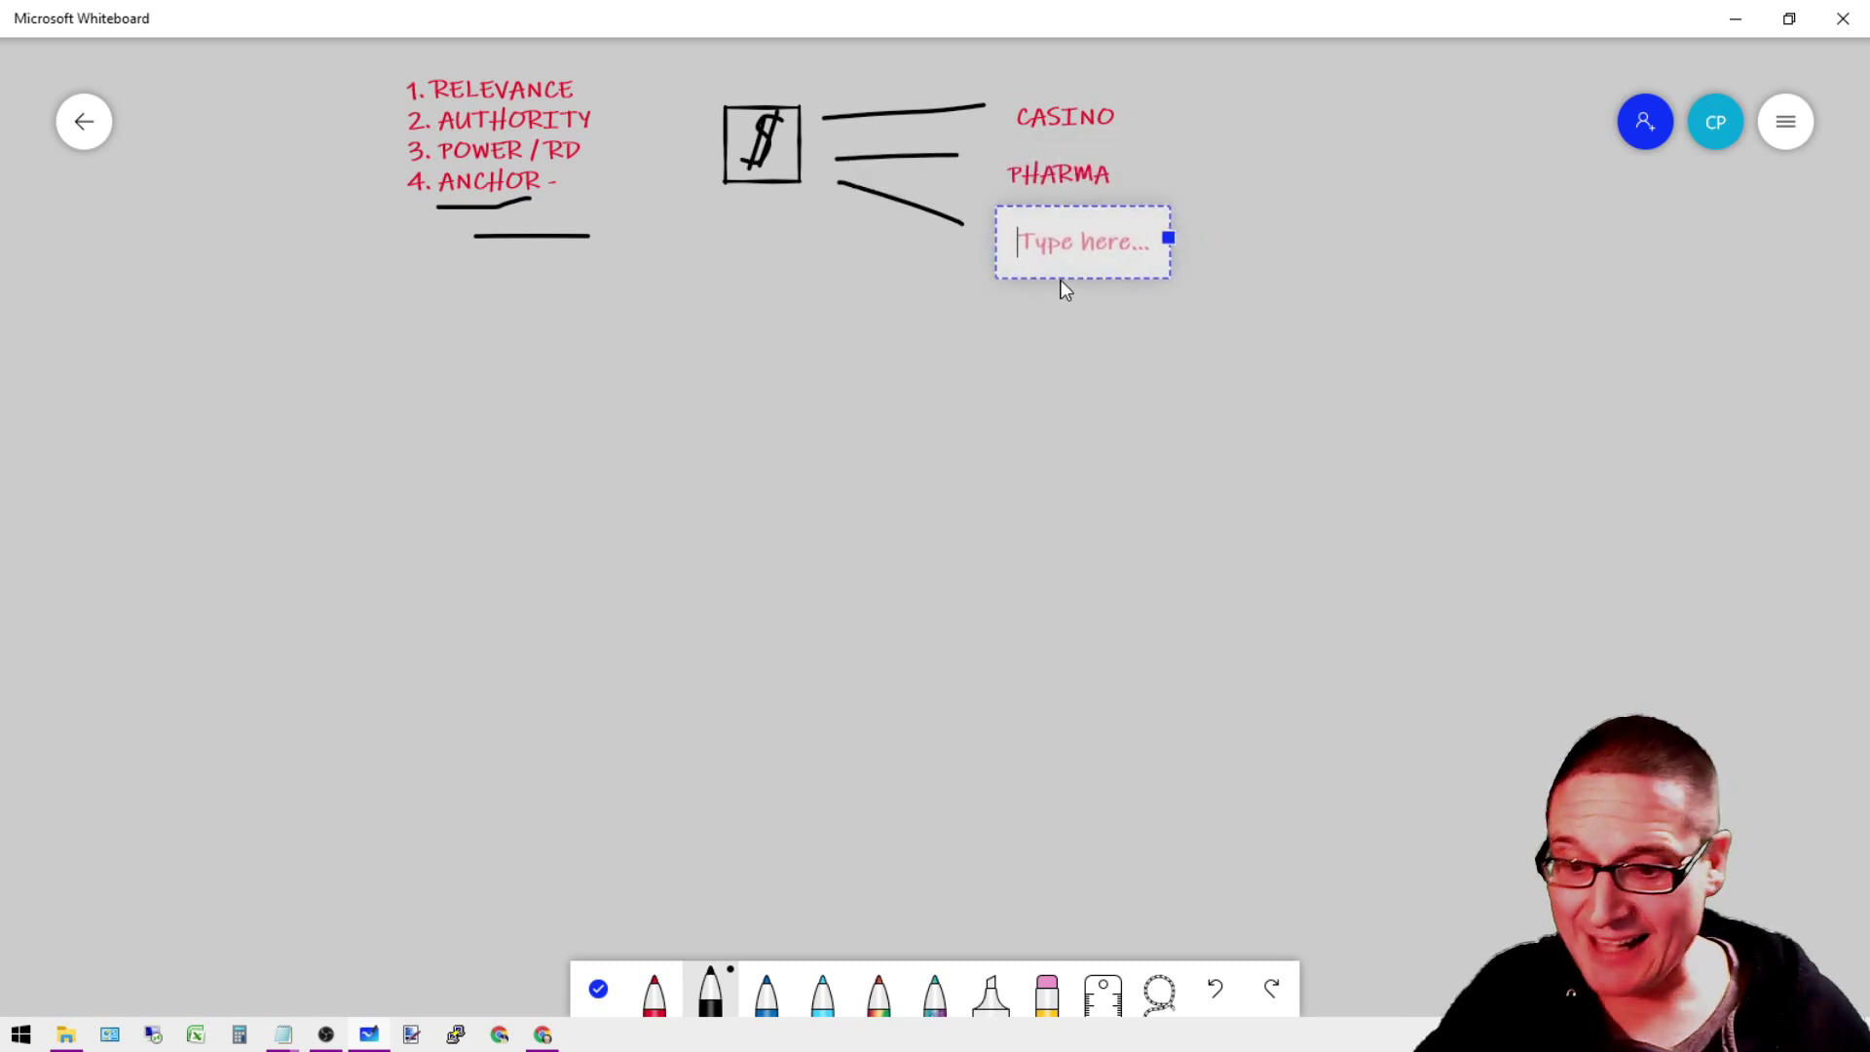
pyautogui.write('XXX RATED')
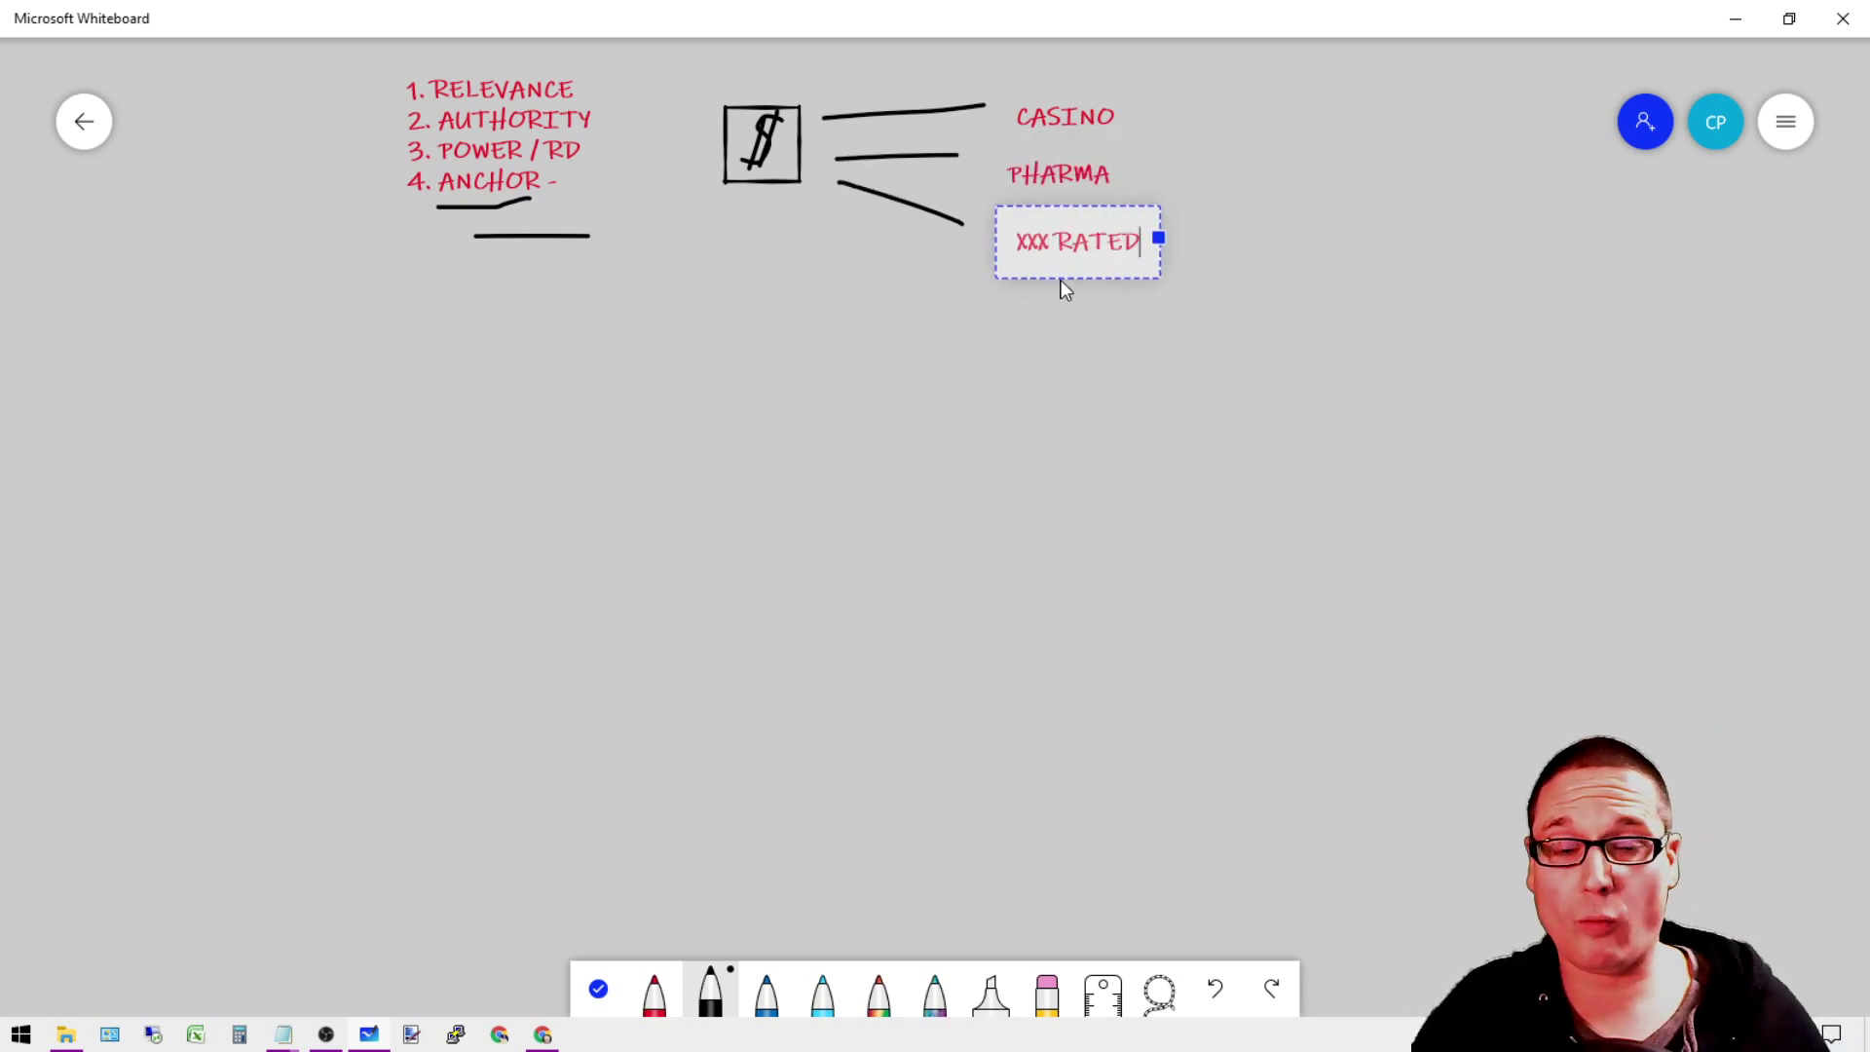
pyautogui.click(1073, 361)
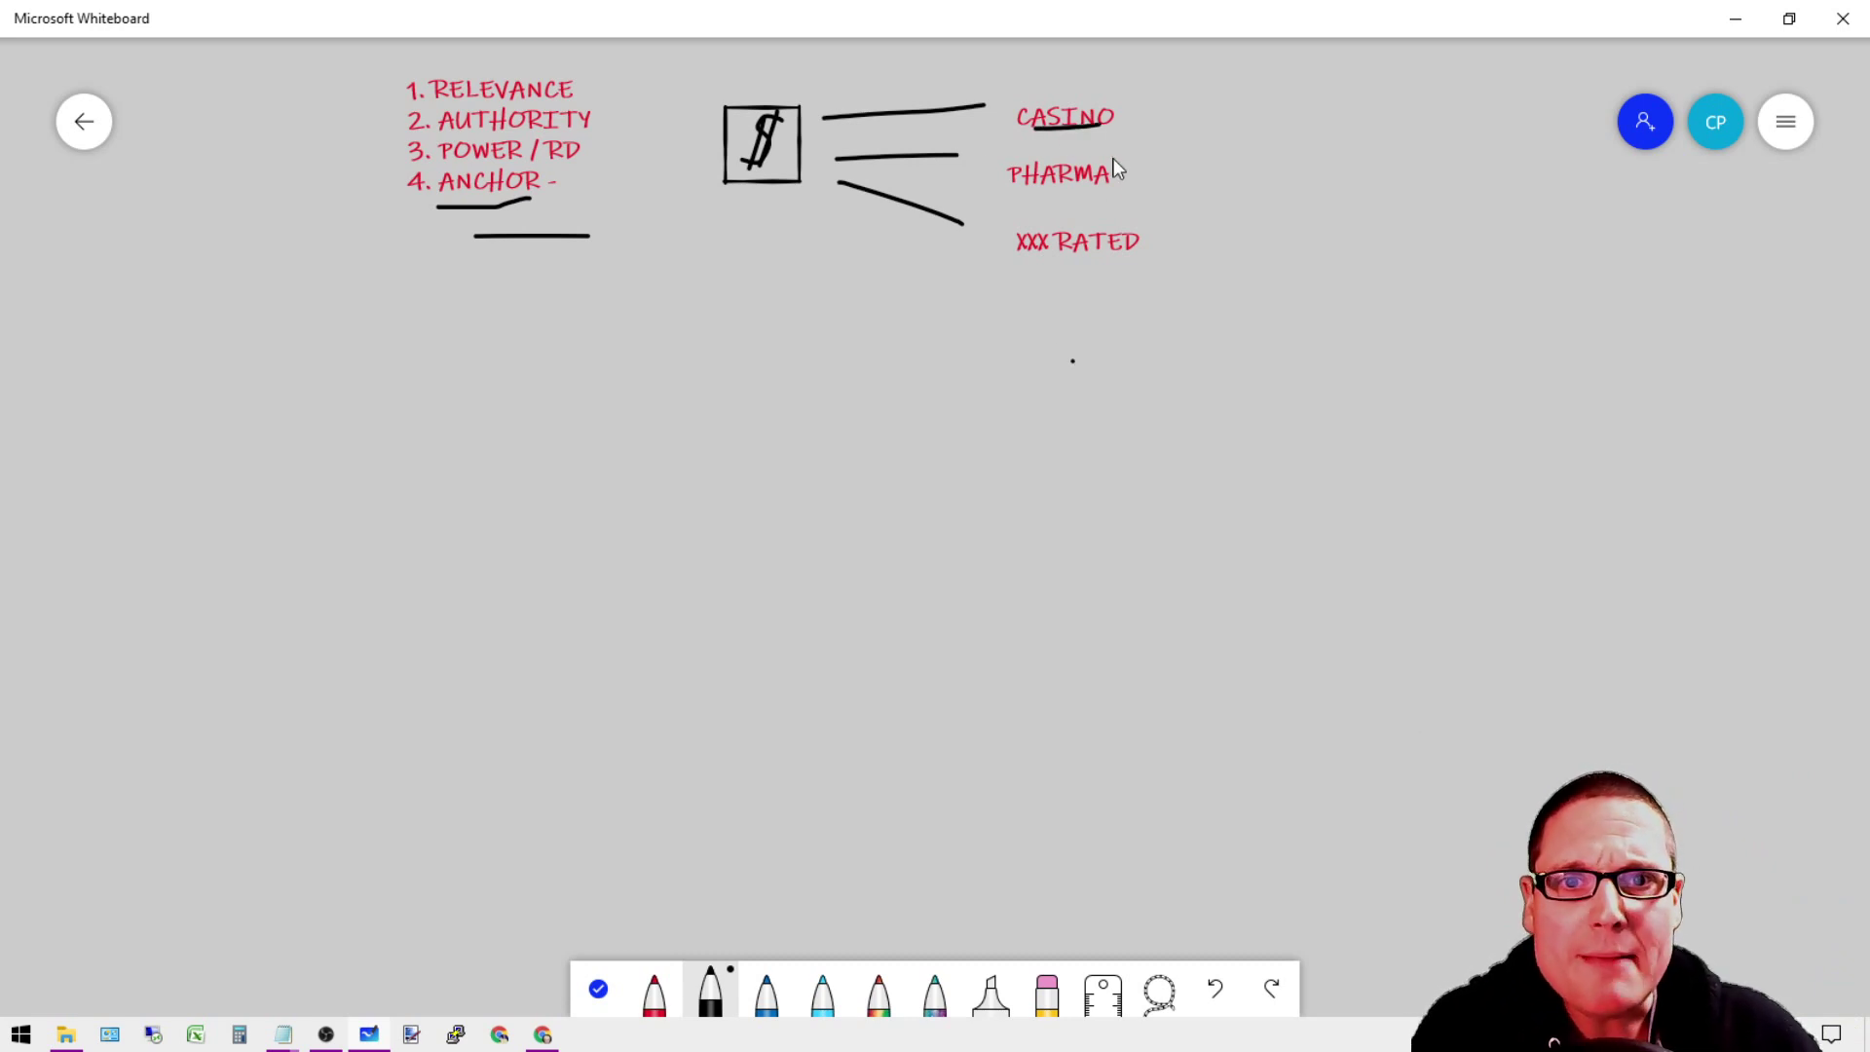
# - Underline PHARMA and sketch a rectangle below the top diagram
pyautogui.moveTo(1029, 197); pyautogui.dragTo(1092, 196)
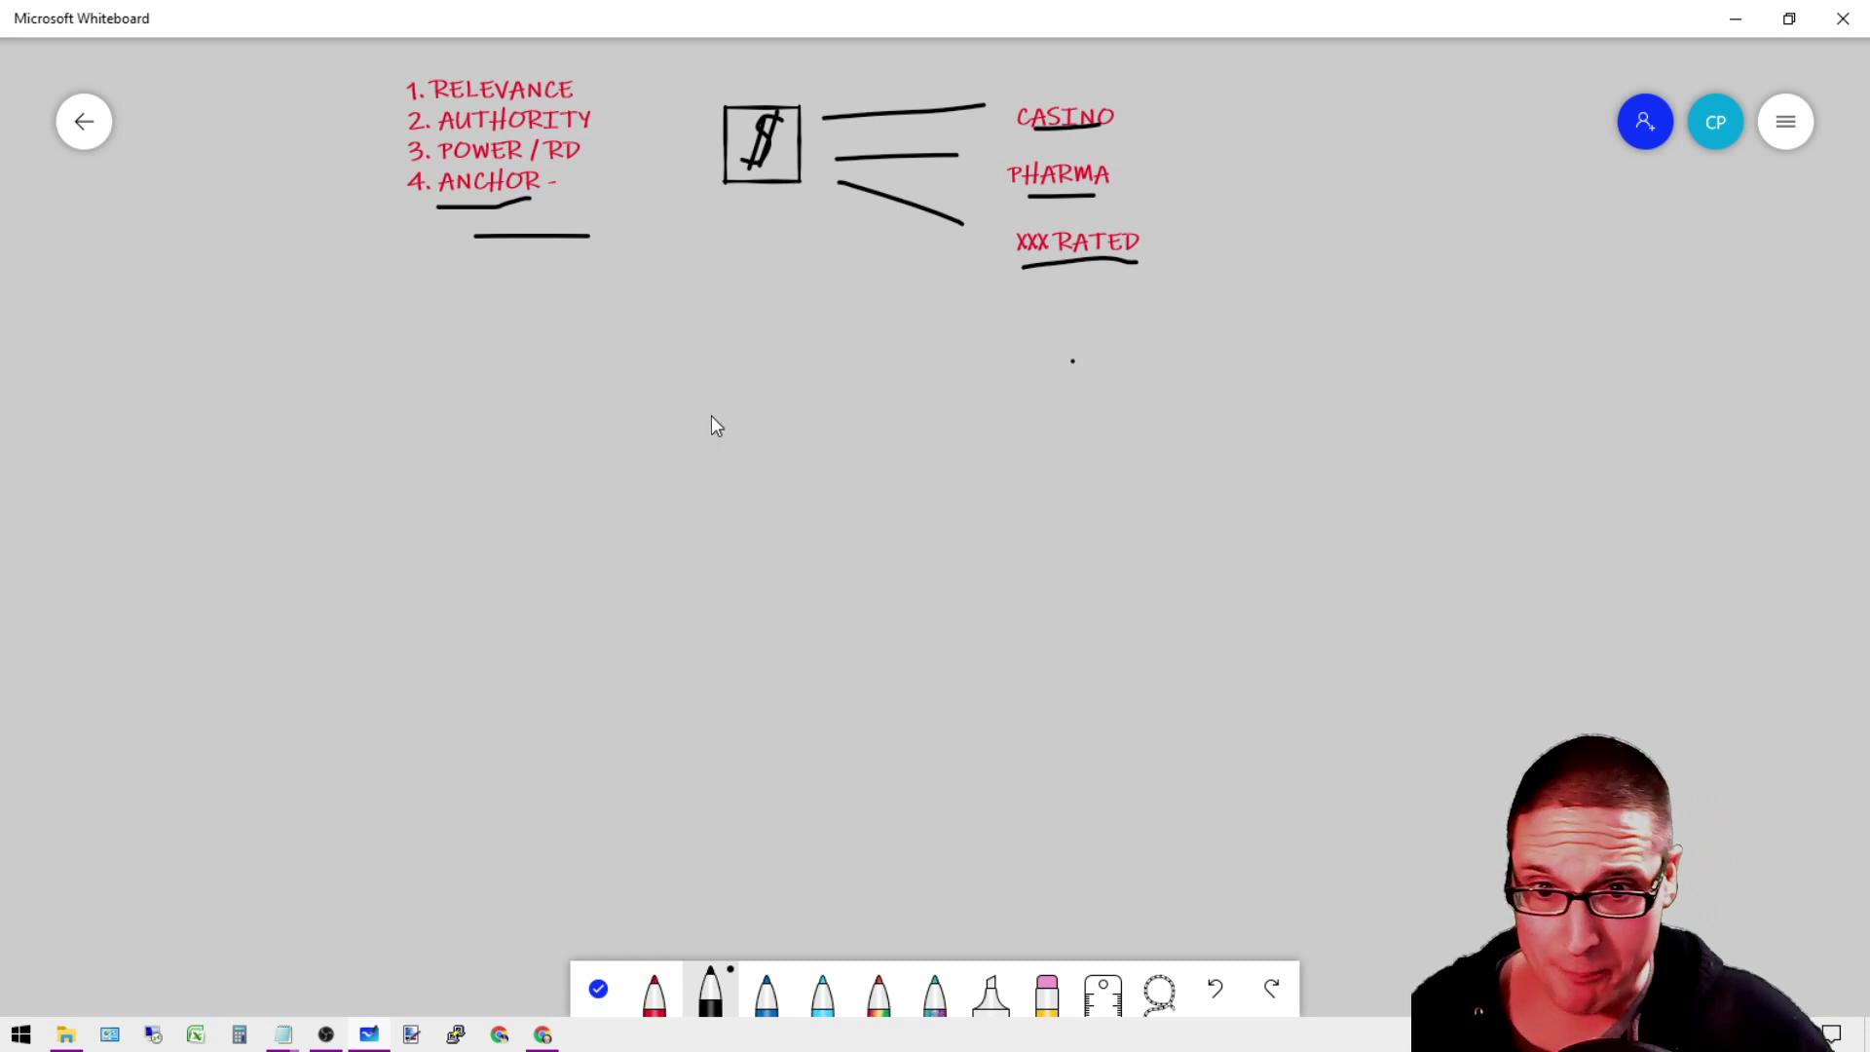
pyautogui.moveTo(715, 411); pyautogui.dragTo(731, 563)
pyautogui.moveTo(784, 402); pyautogui.dragTo(713, 407)
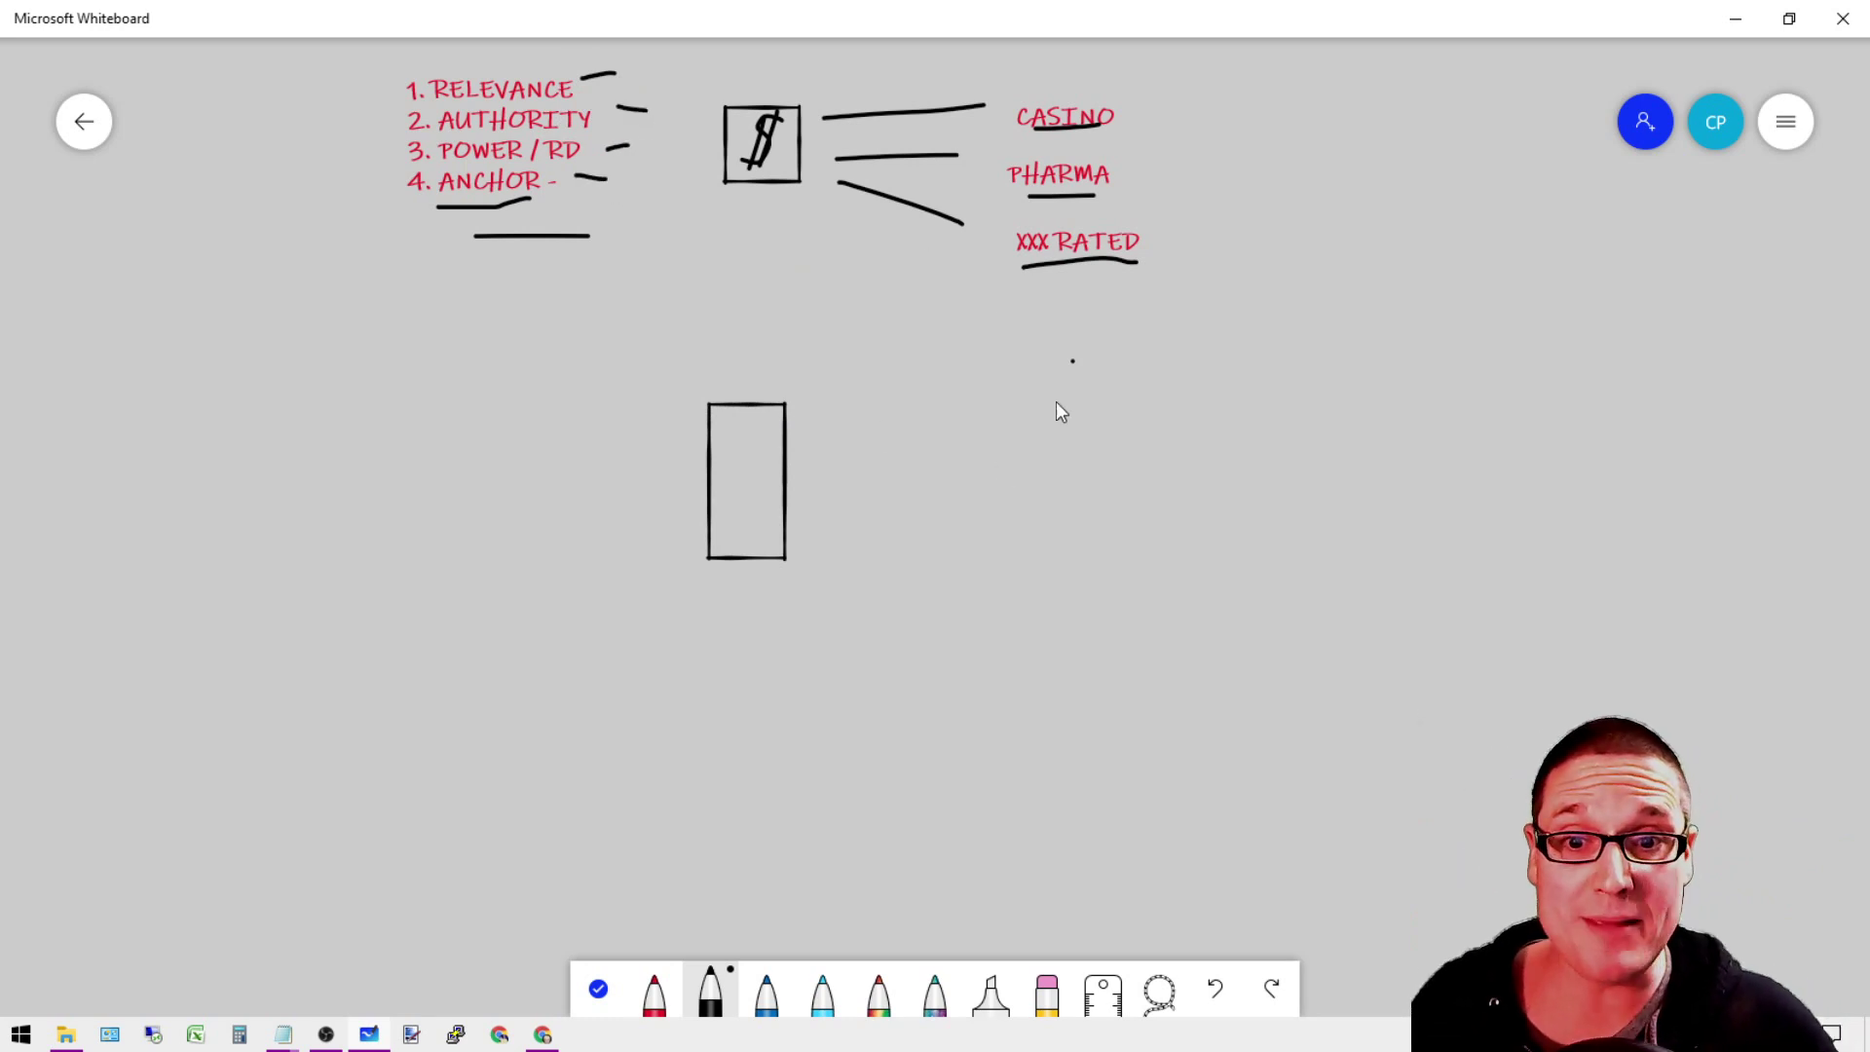
# - Draw three lines fanning right from the lower box and put a dollar sign inside it
pyautogui.moveTo(1057, 406); pyautogui.dragTo(856, 438)
pyautogui.moveTo(1036, 508); pyautogui.dragTo(864, 513)
pyautogui.moveTo(1017, 588); pyautogui.dragTo(838, 540)
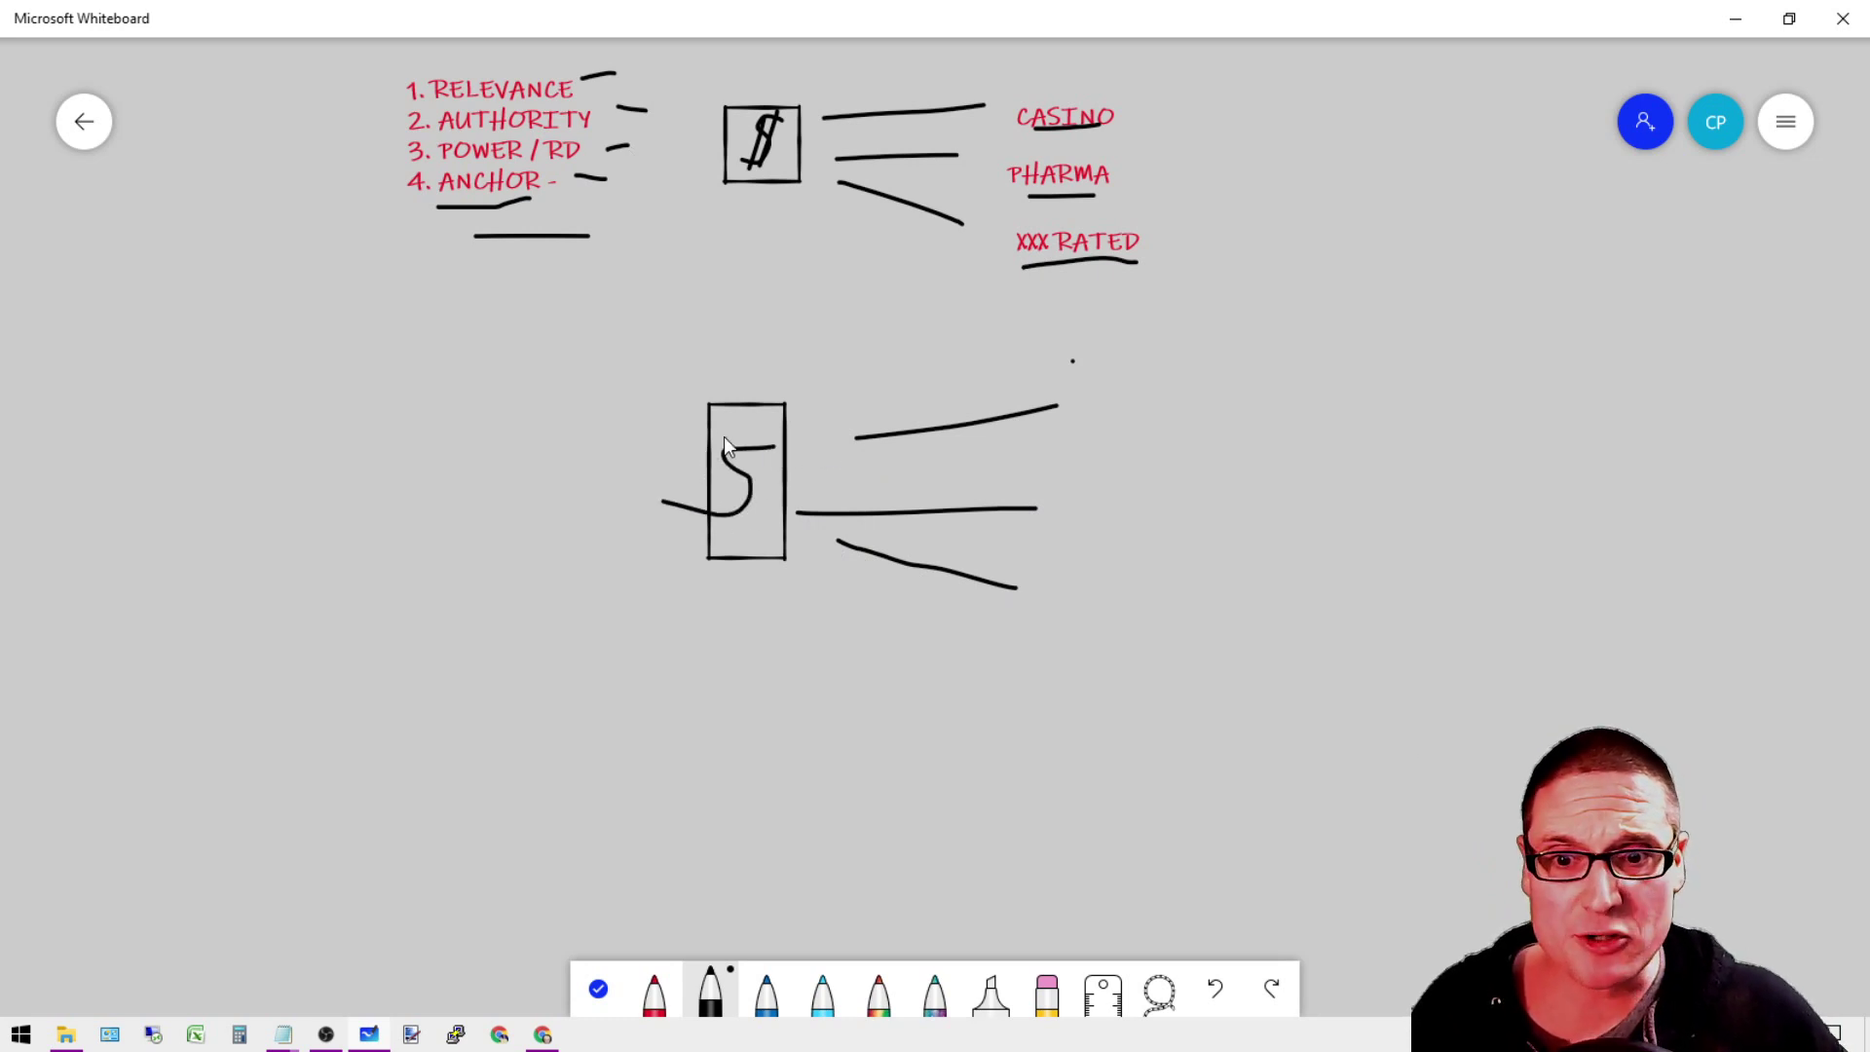
pyautogui.moveTo(731, 428); pyautogui.dragTo(723, 543)
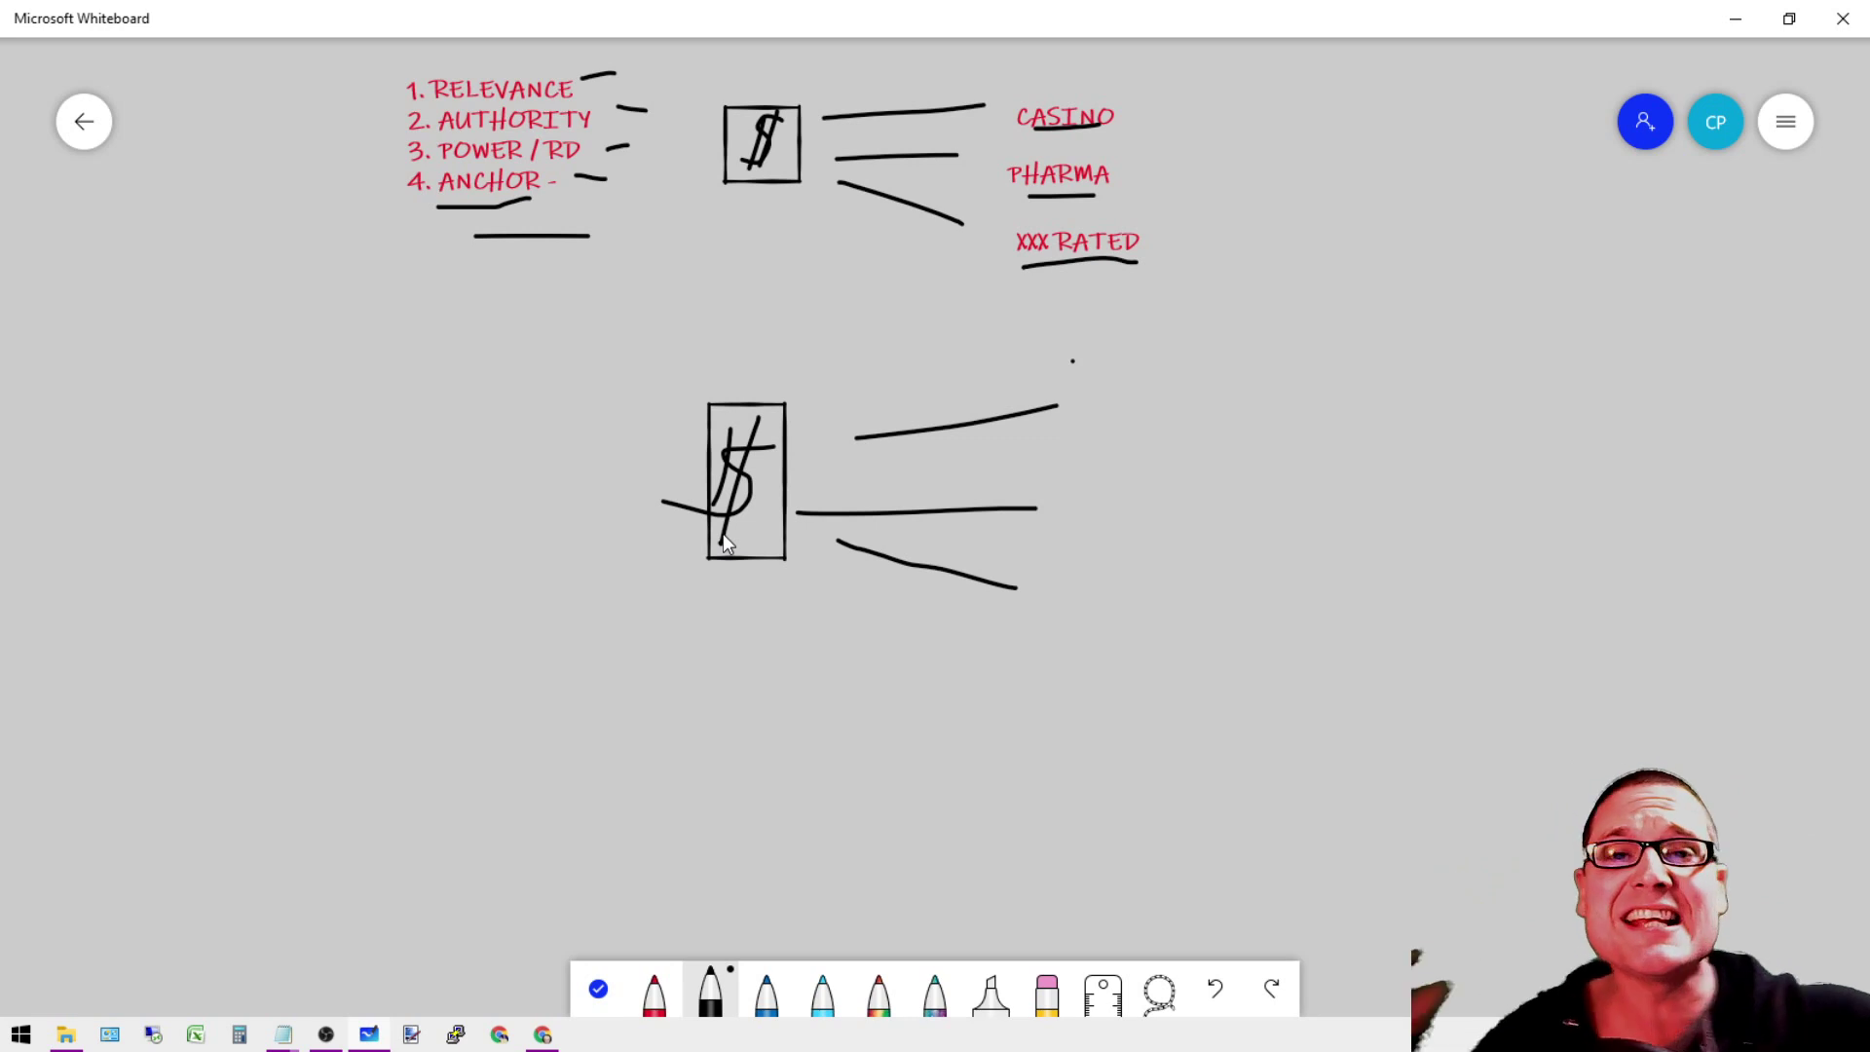
# - Add text labels RELATED TO YOUR BRAND, KW RICH and NAKED beside the top, middle and bottom lines
pyautogui.rightClick(1093, 406)
pyautogui.click(1118, 338)
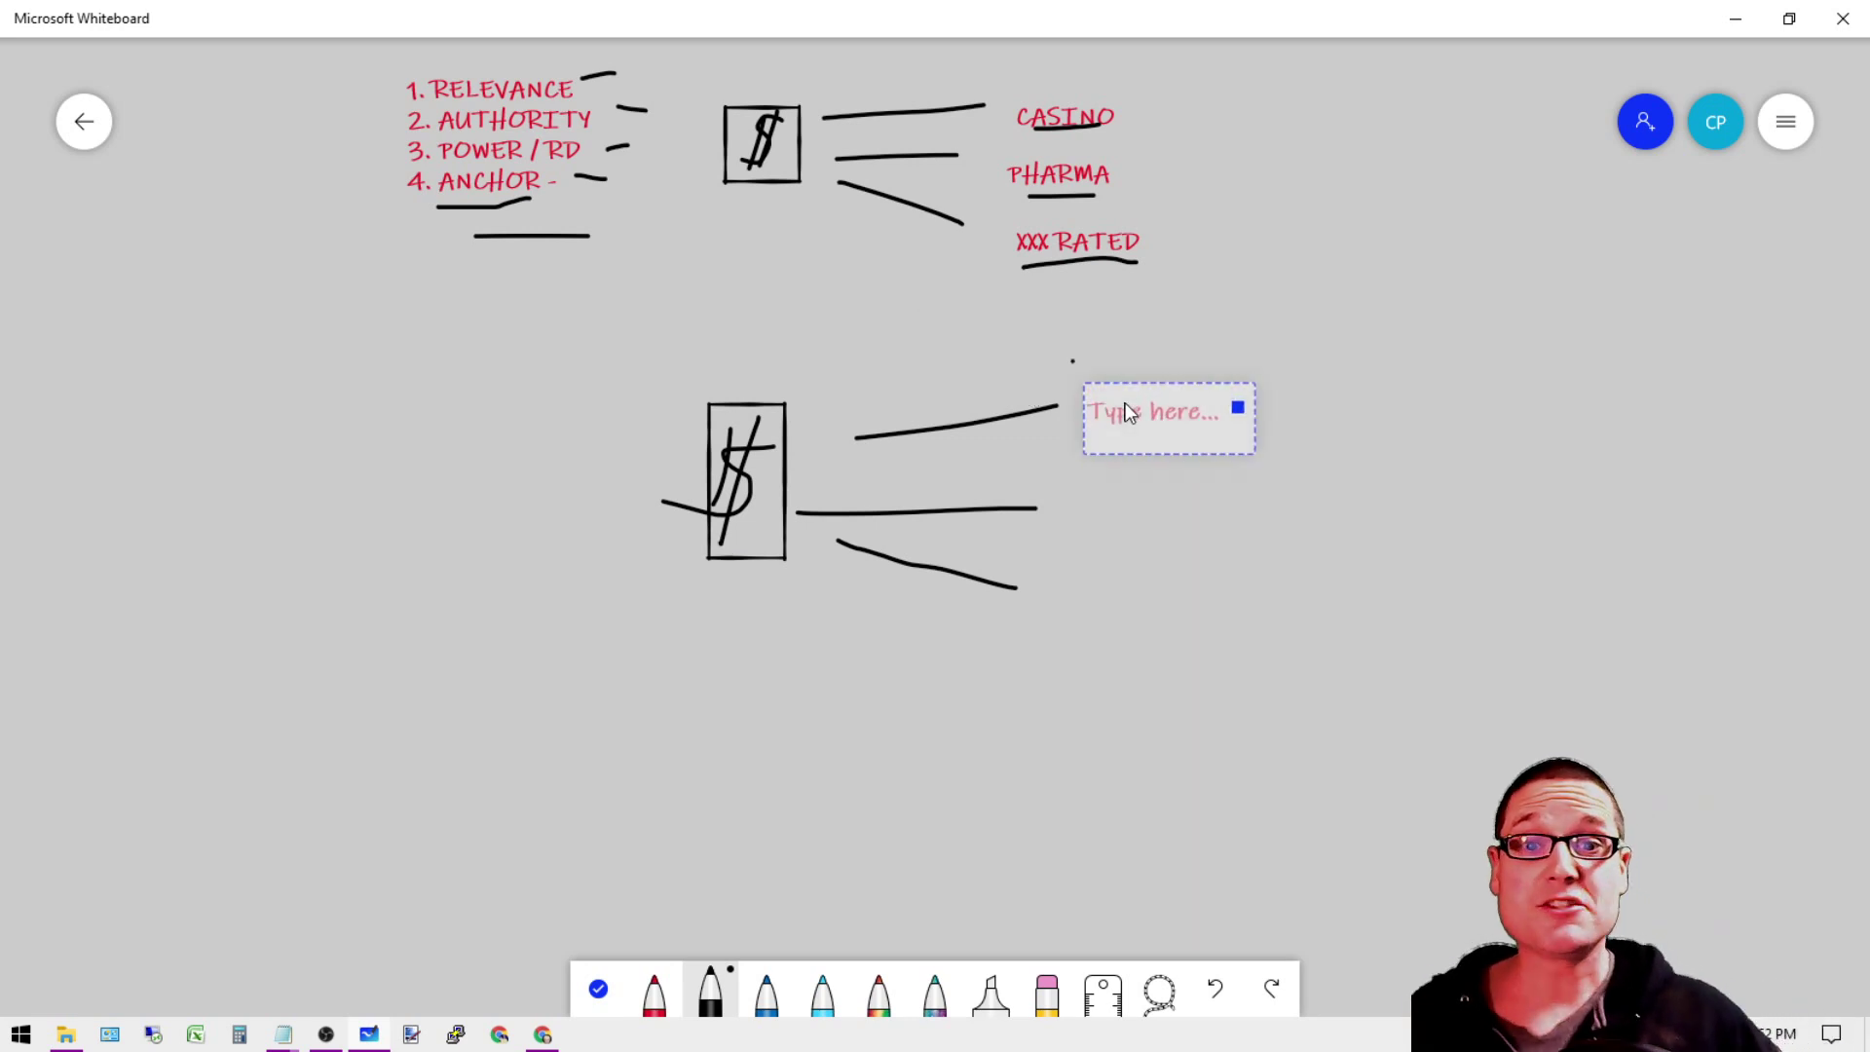
pyautogui.write('RE')
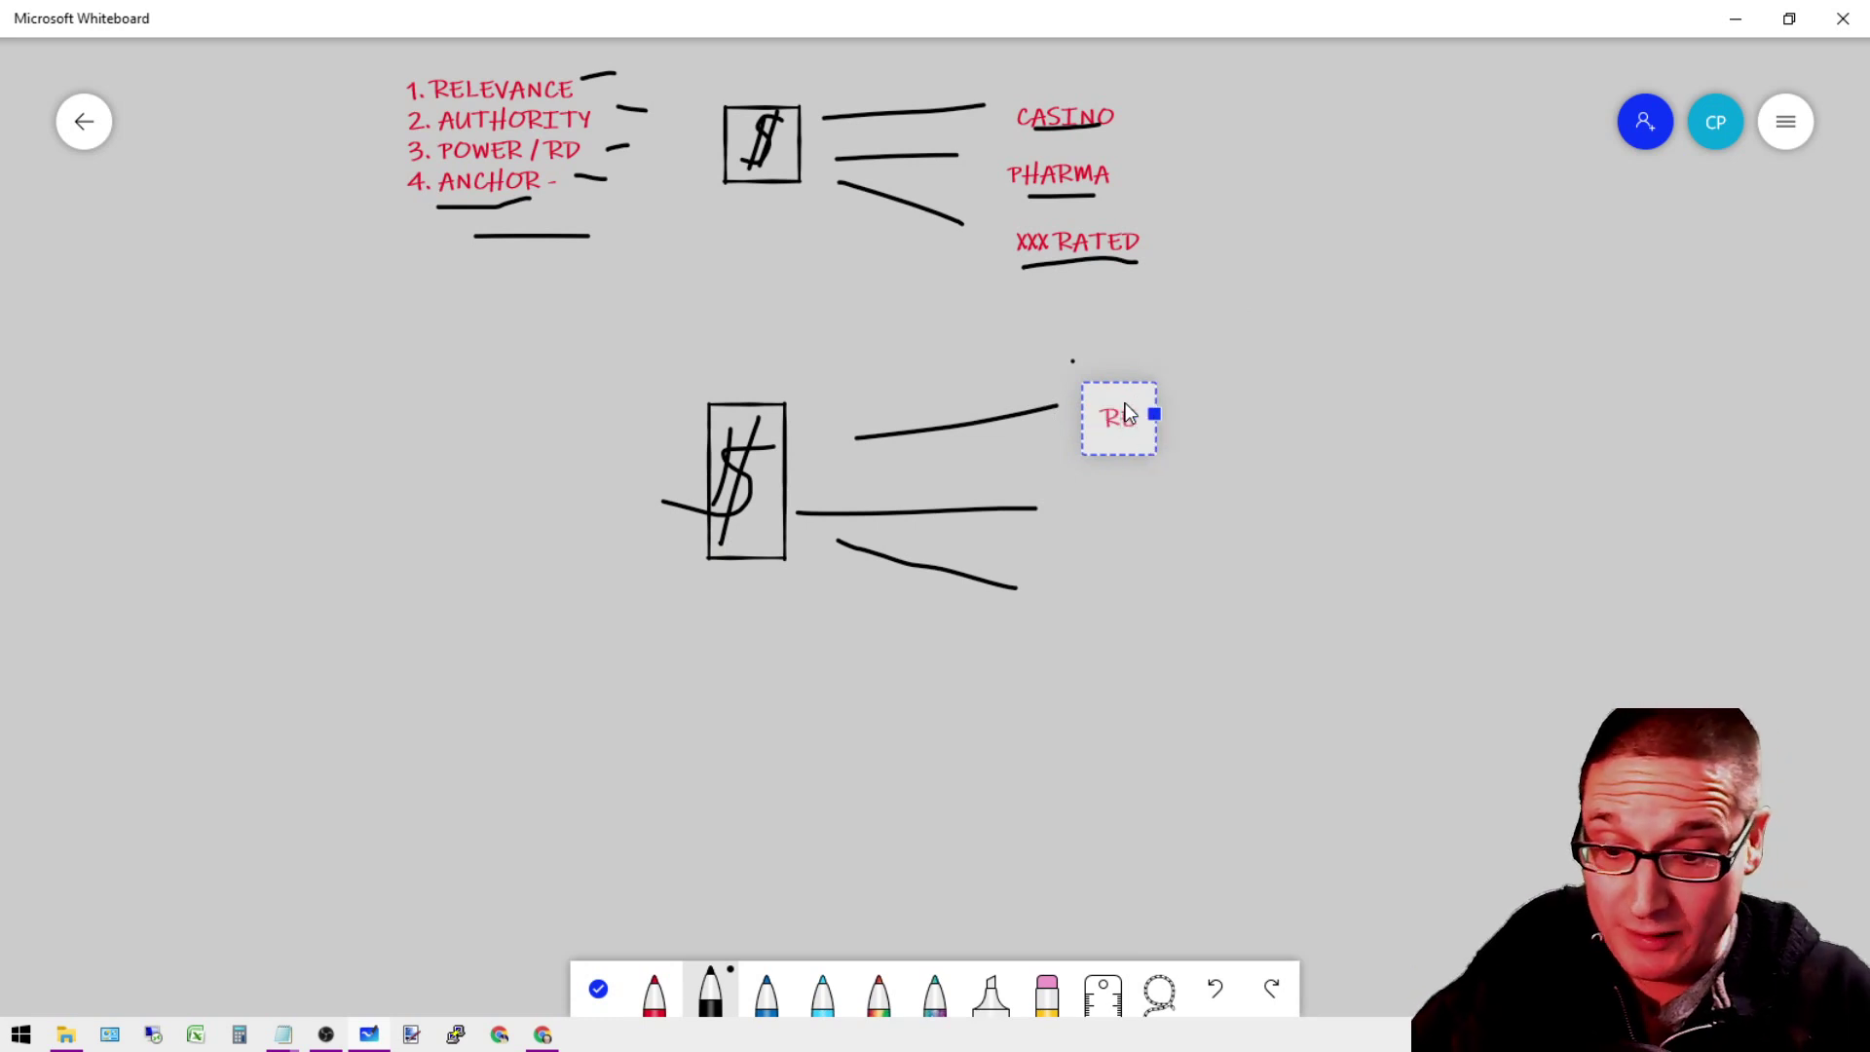
pyautogui.write('LATED TO YOUR BRAND')
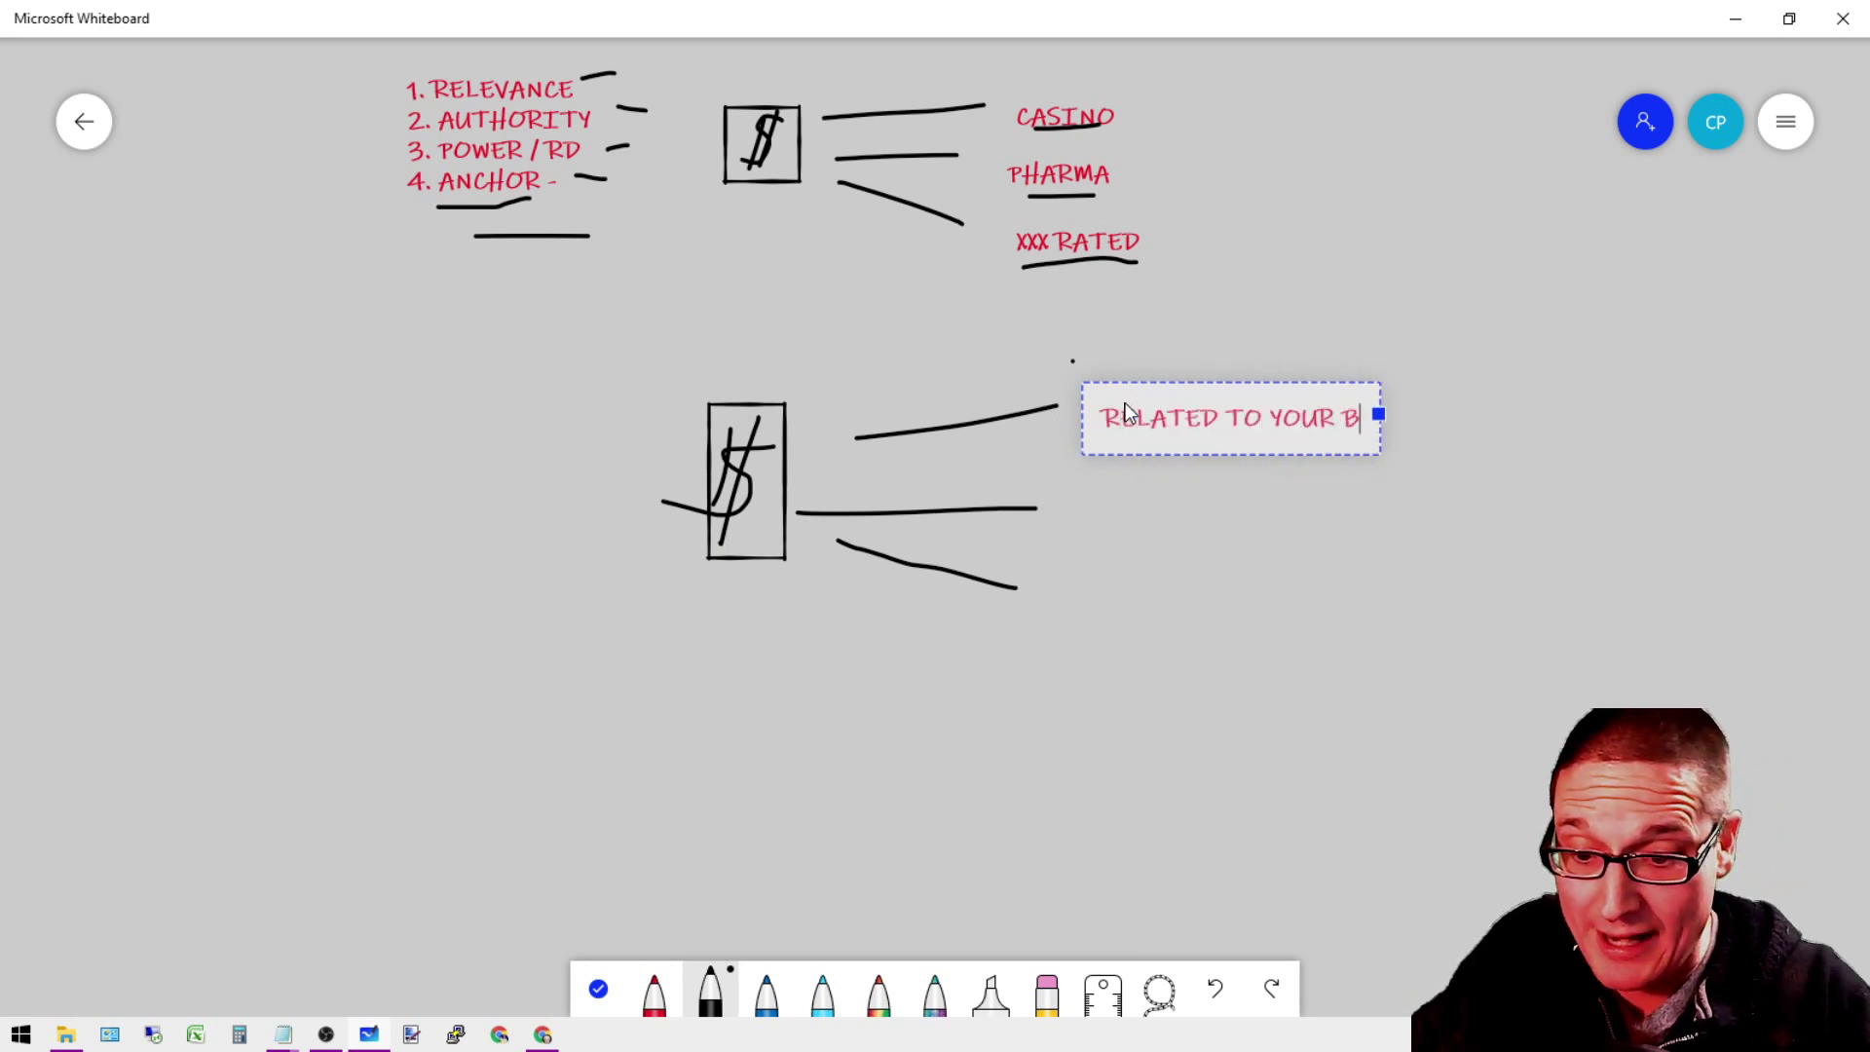
pyautogui.click(1128, 491)
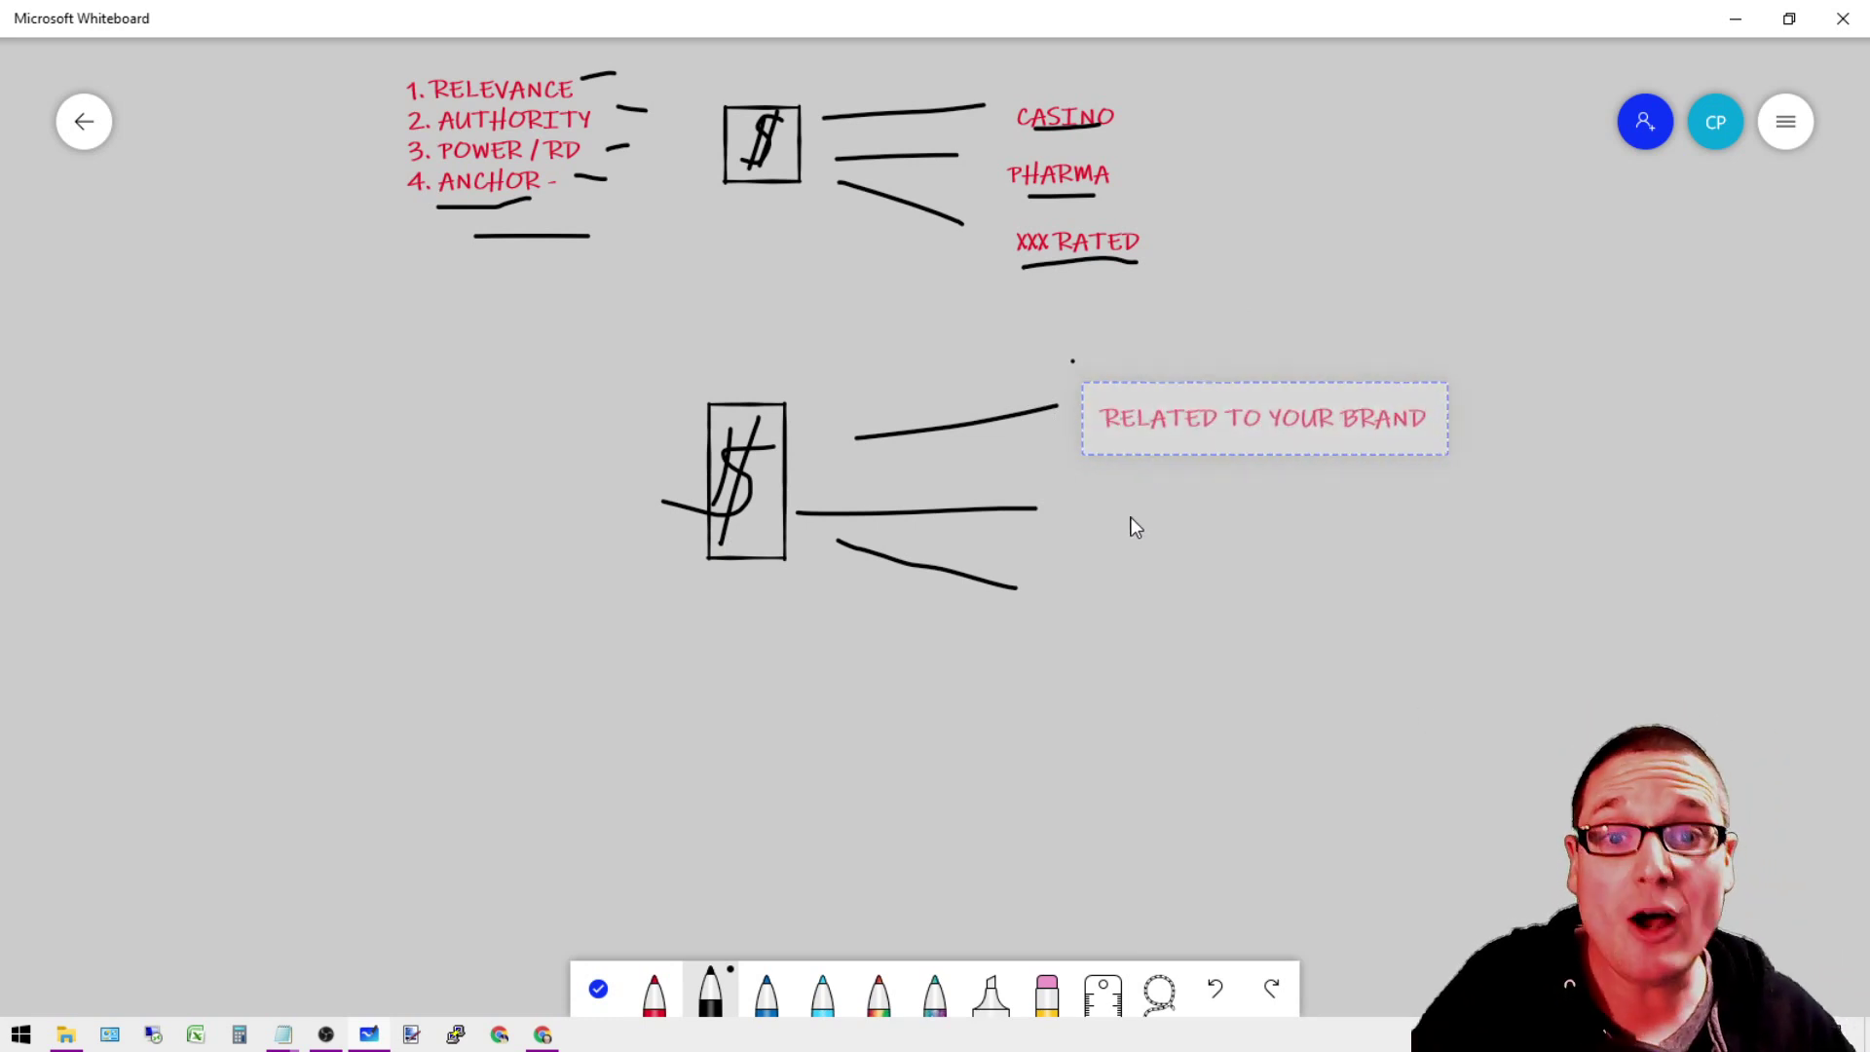
pyautogui.click(1128, 491)
pyautogui.click(1161, 444)
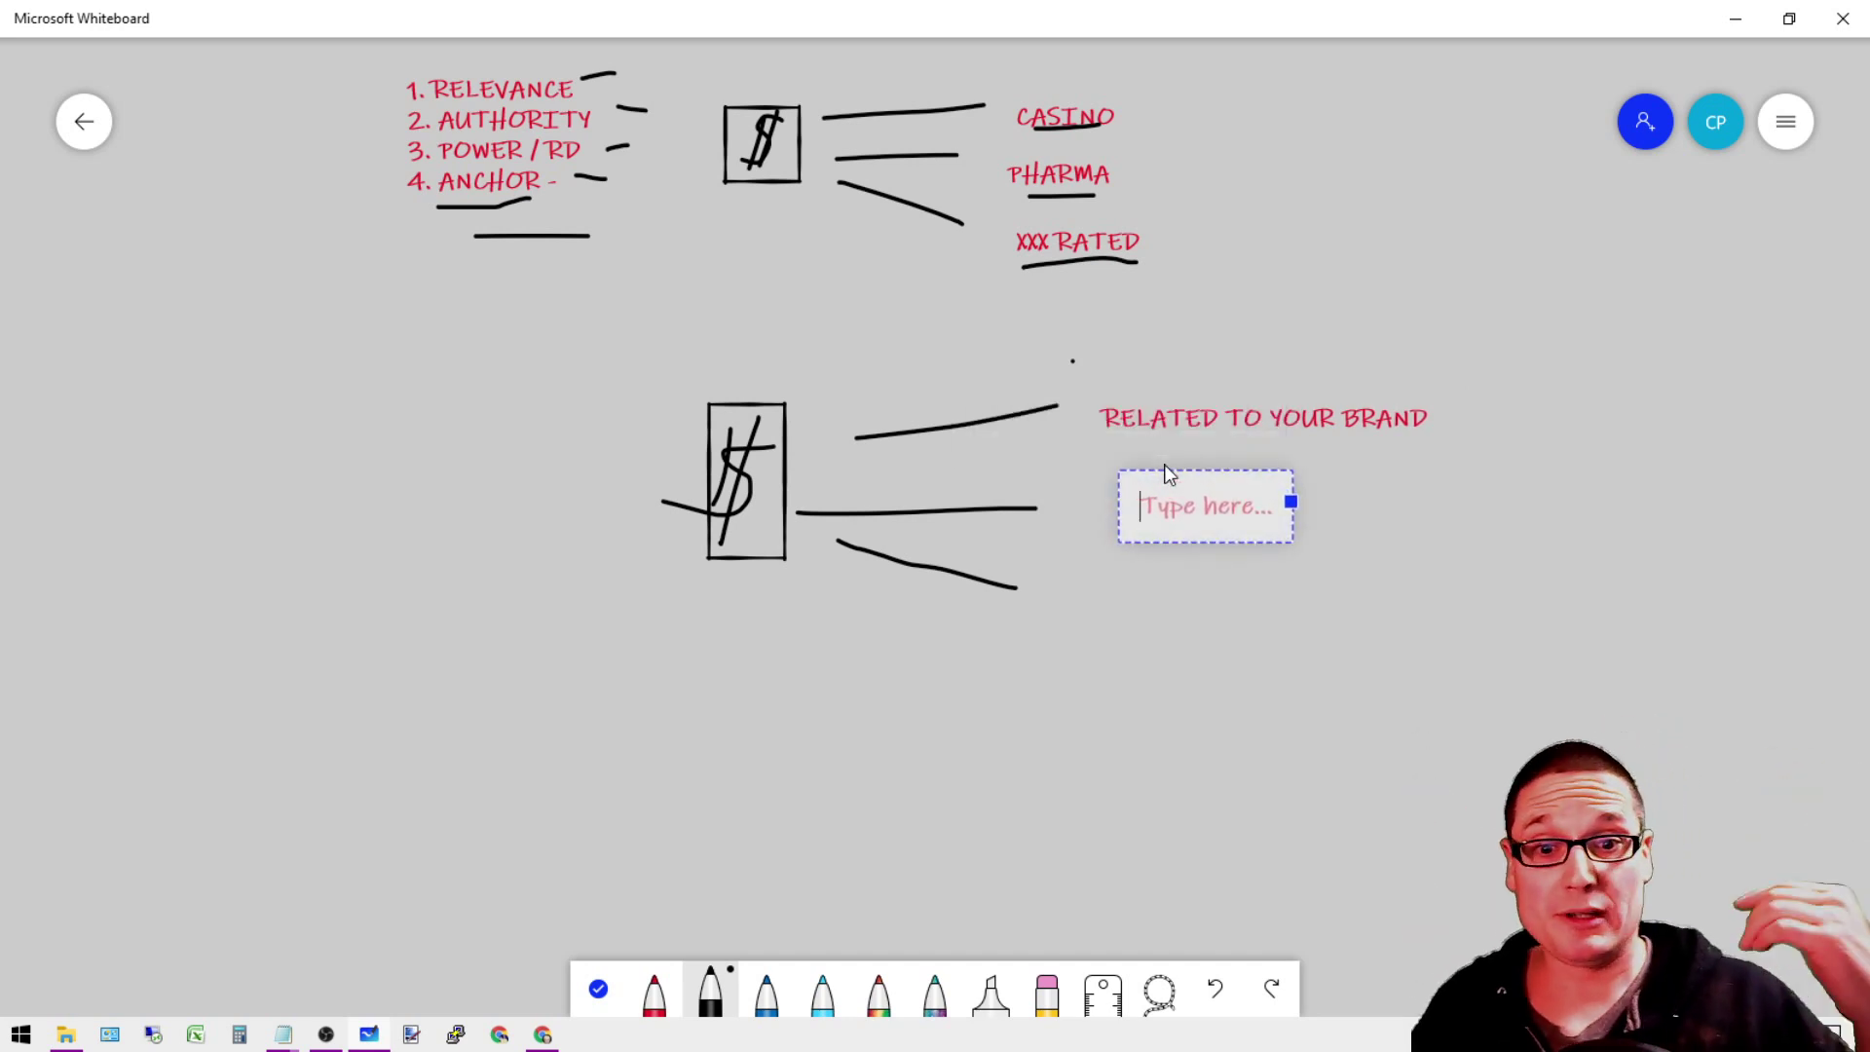
pyautogui.write('KW RICH')
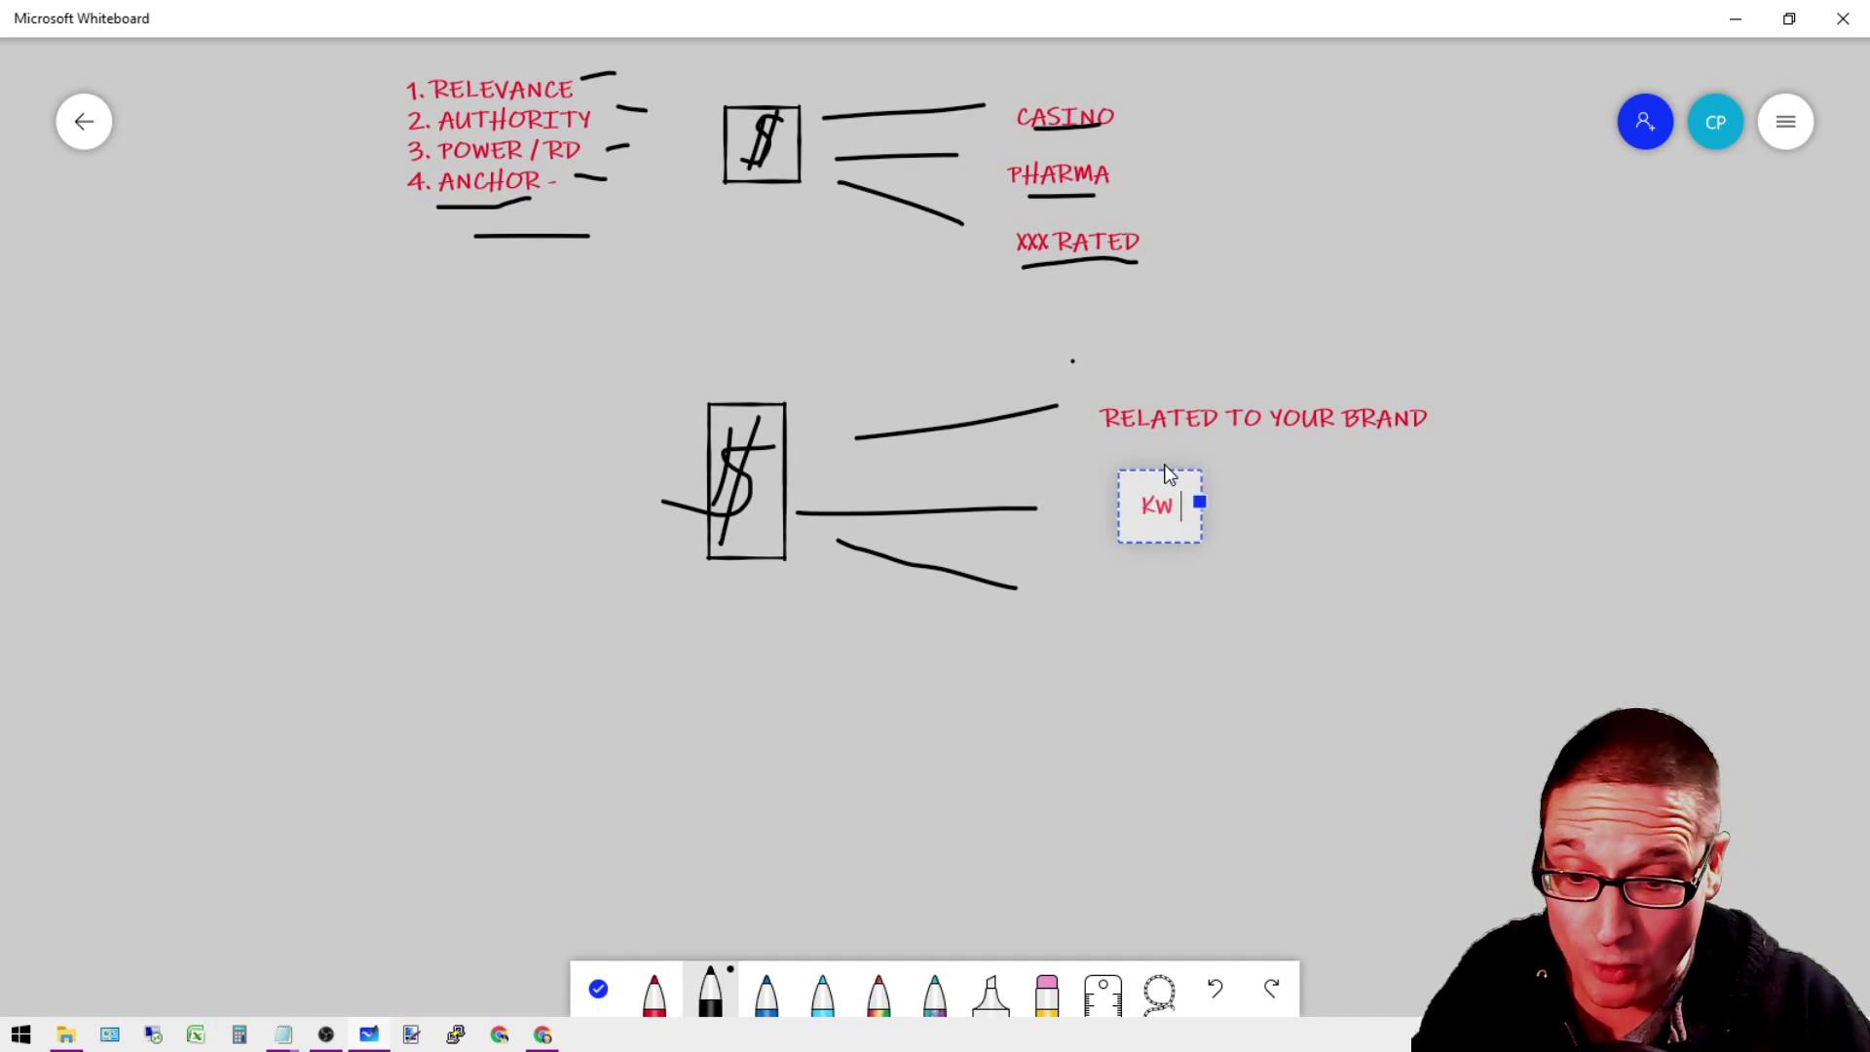
pyautogui.click(1113, 594)
pyautogui.click(1140, 536)
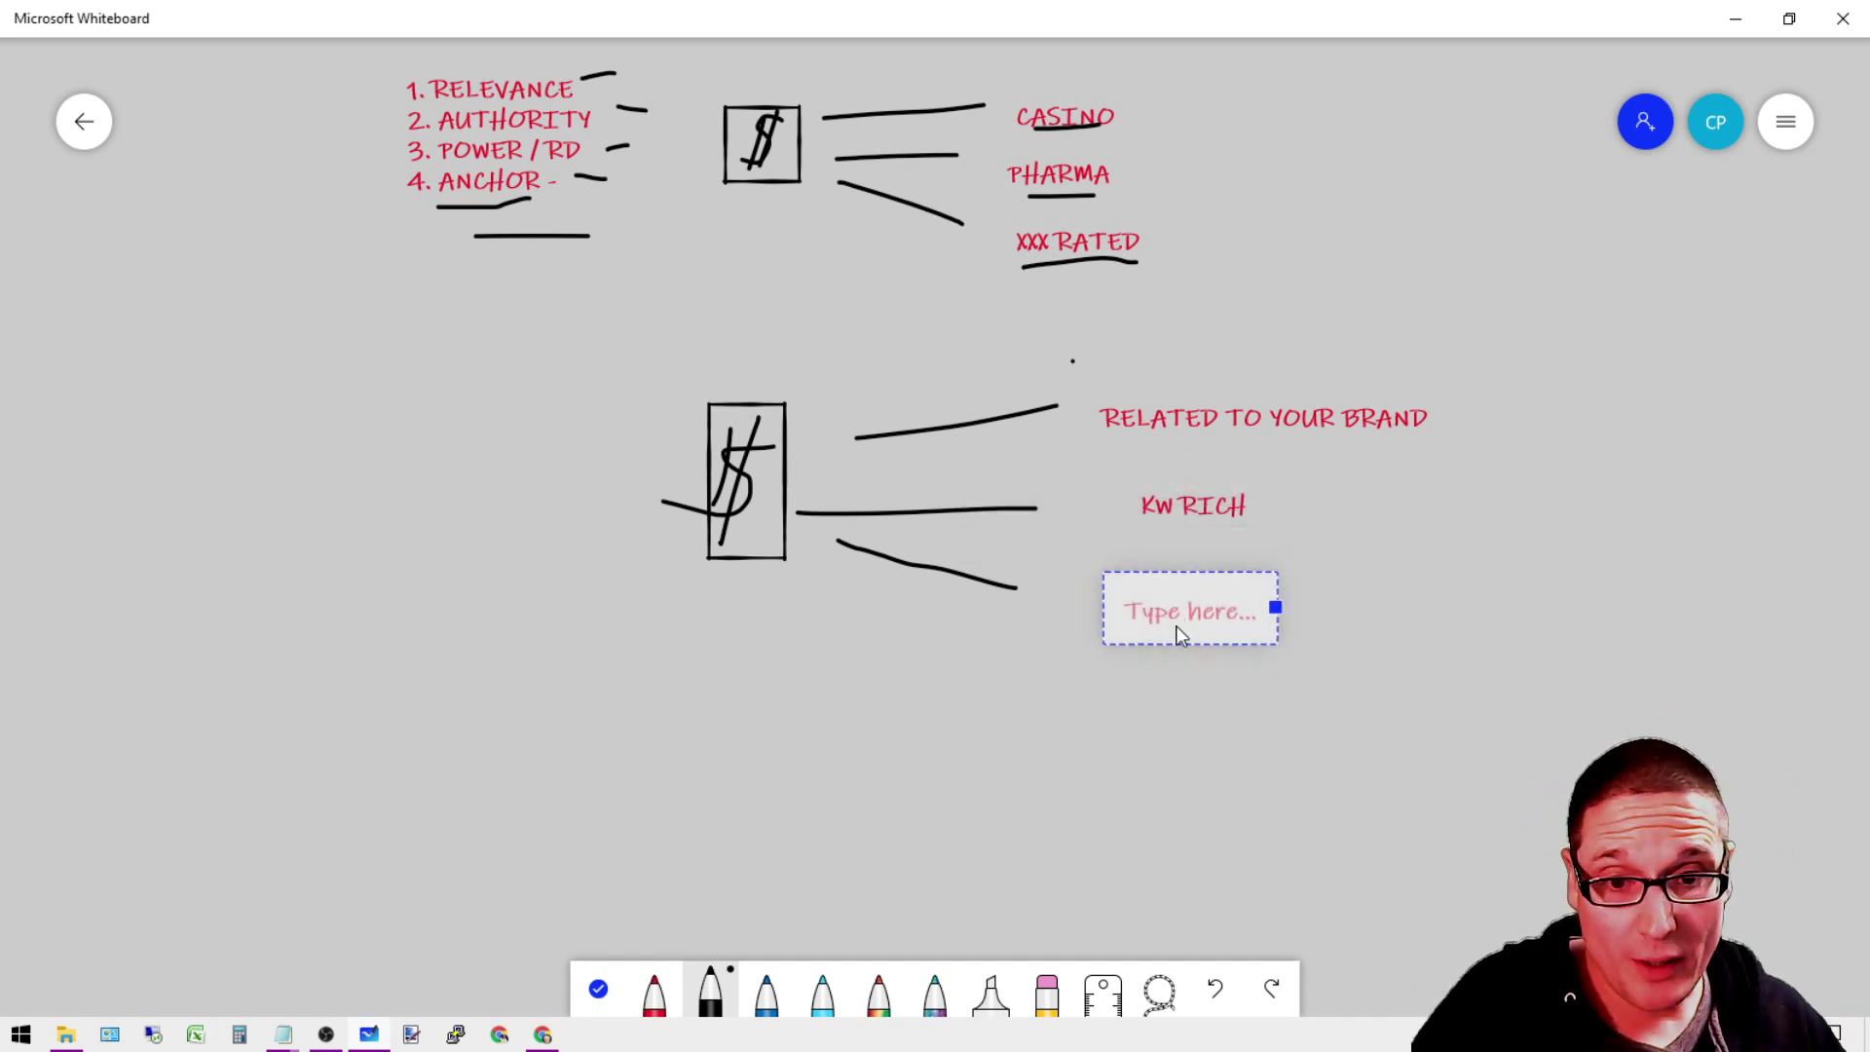
pyautogui.write('NAKED')
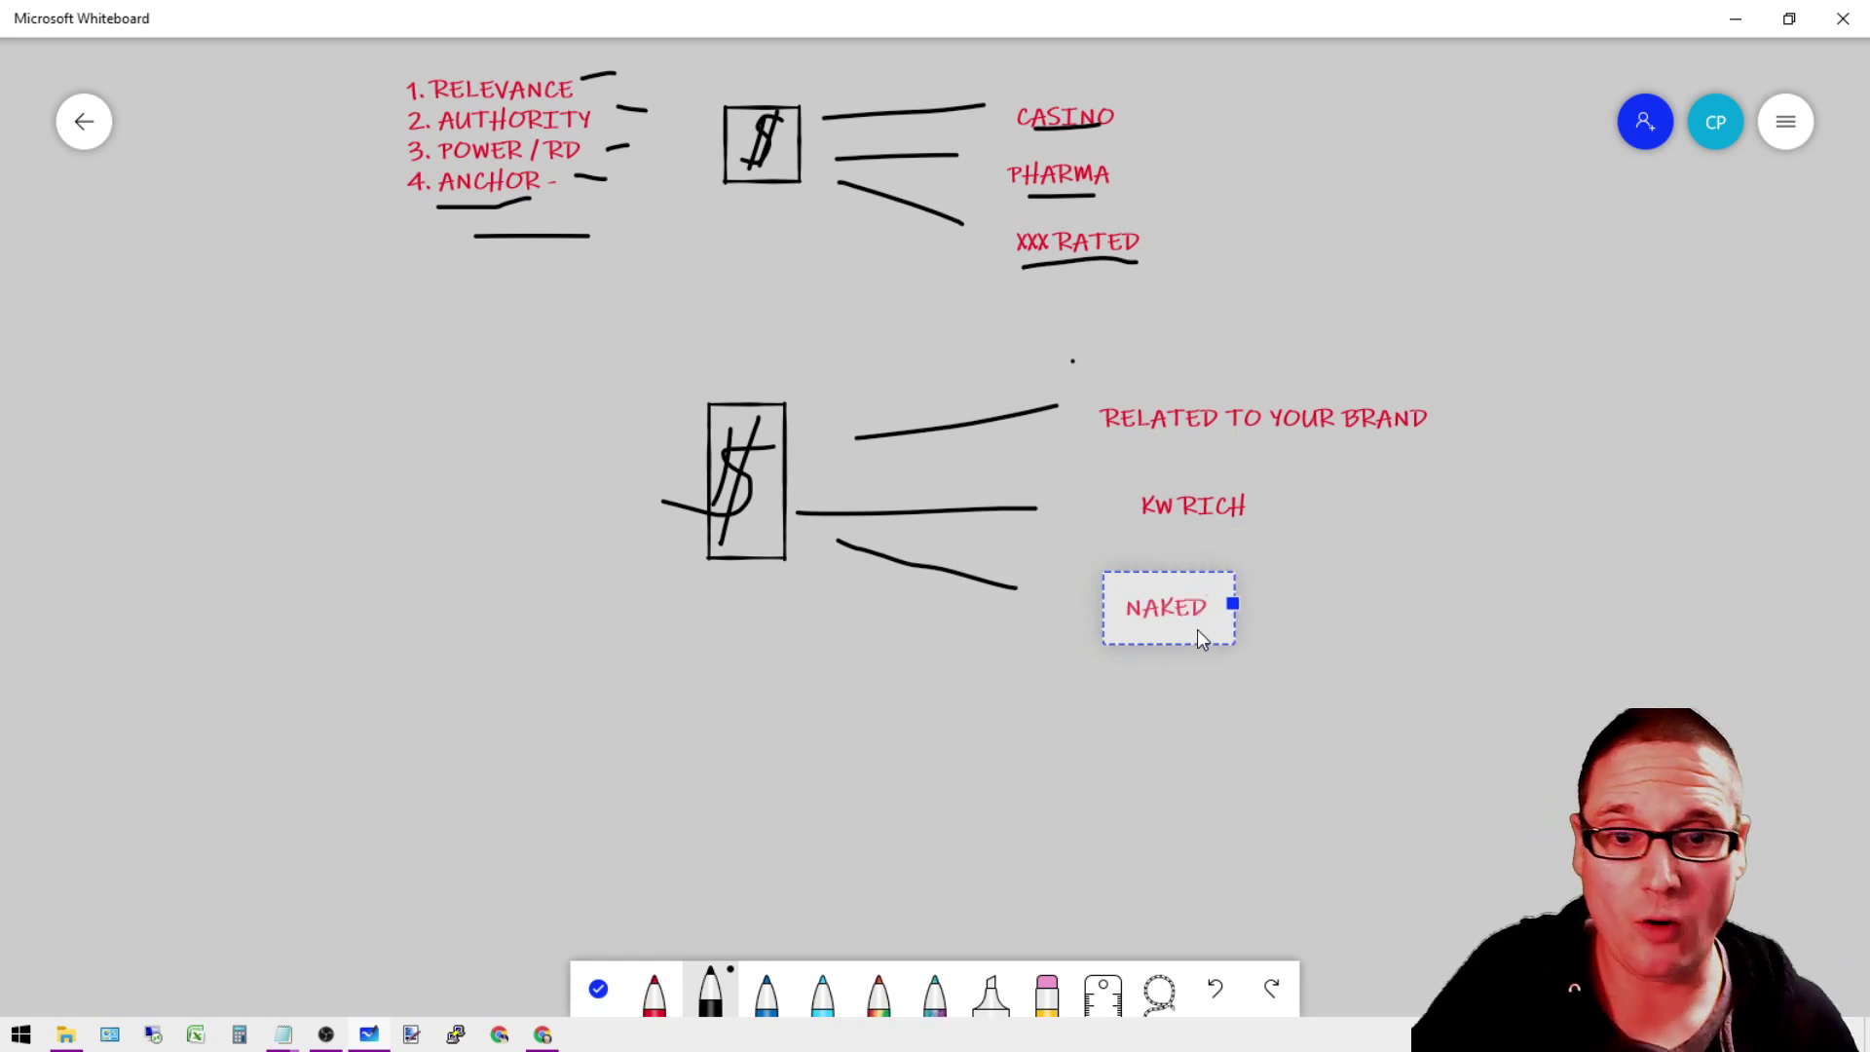
pyautogui.click(1249, 683)
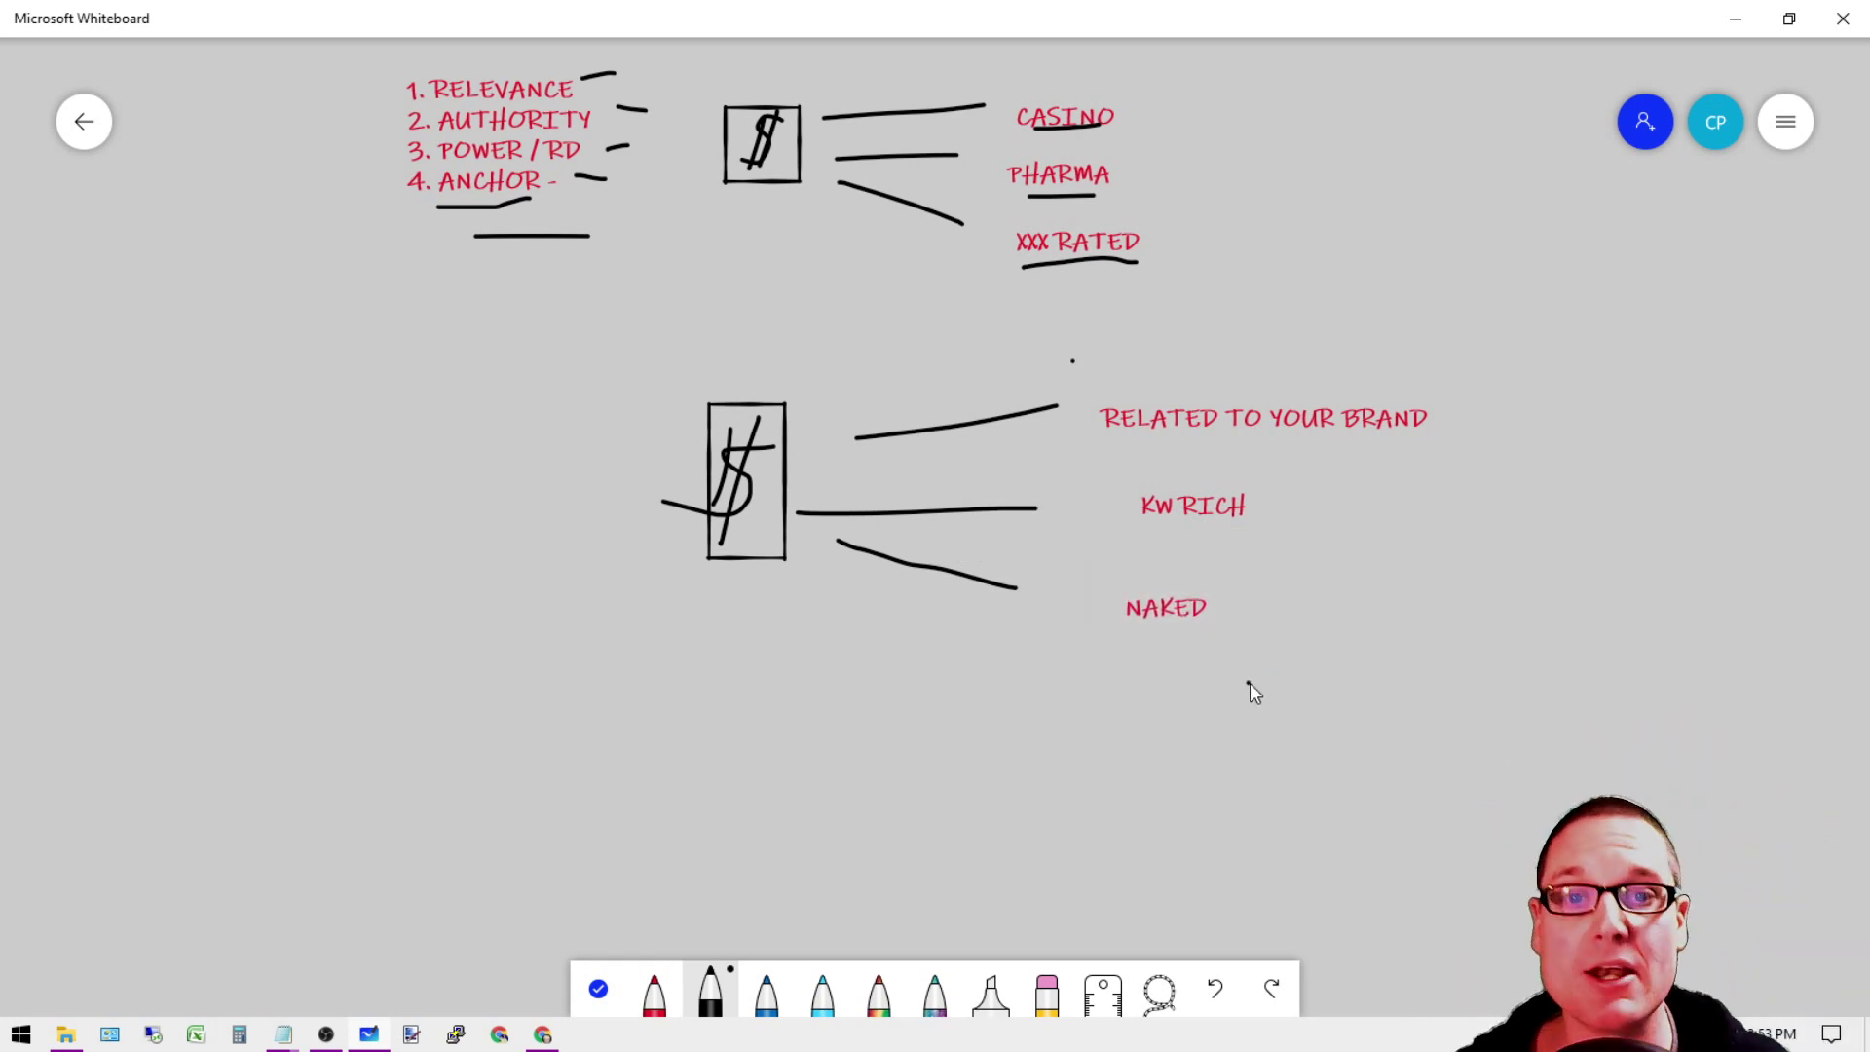
# - Underline RELATED TO YOUR BRAND, draw an upward arrow, and X out the lower labels
pyautogui.moveTo(1224, 454); pyautogui.dragTo(1421, 439)
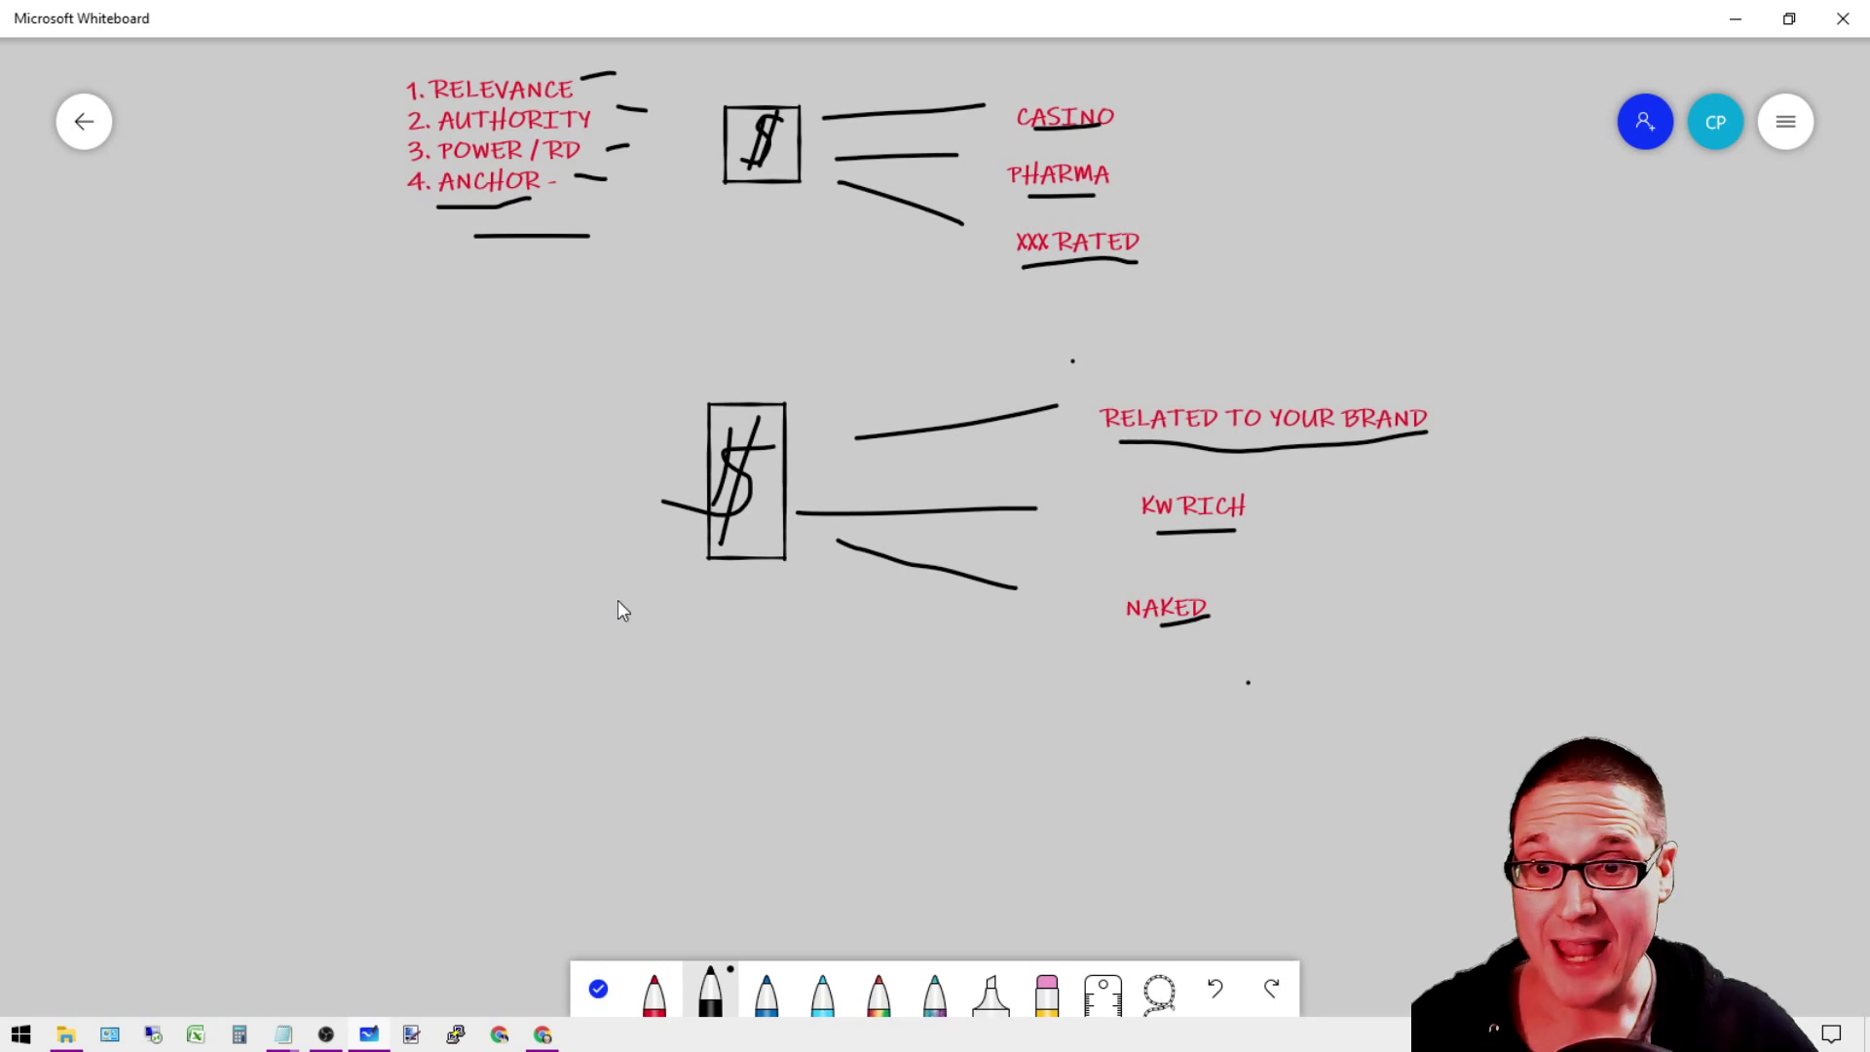
pyautogui.moveTo(617, 600)
pyautogui.mouseDown()
pyautogui.moveTo(583, 382)
pyautogui.moveTo(561, 414)
pyautogui.mouseUp()
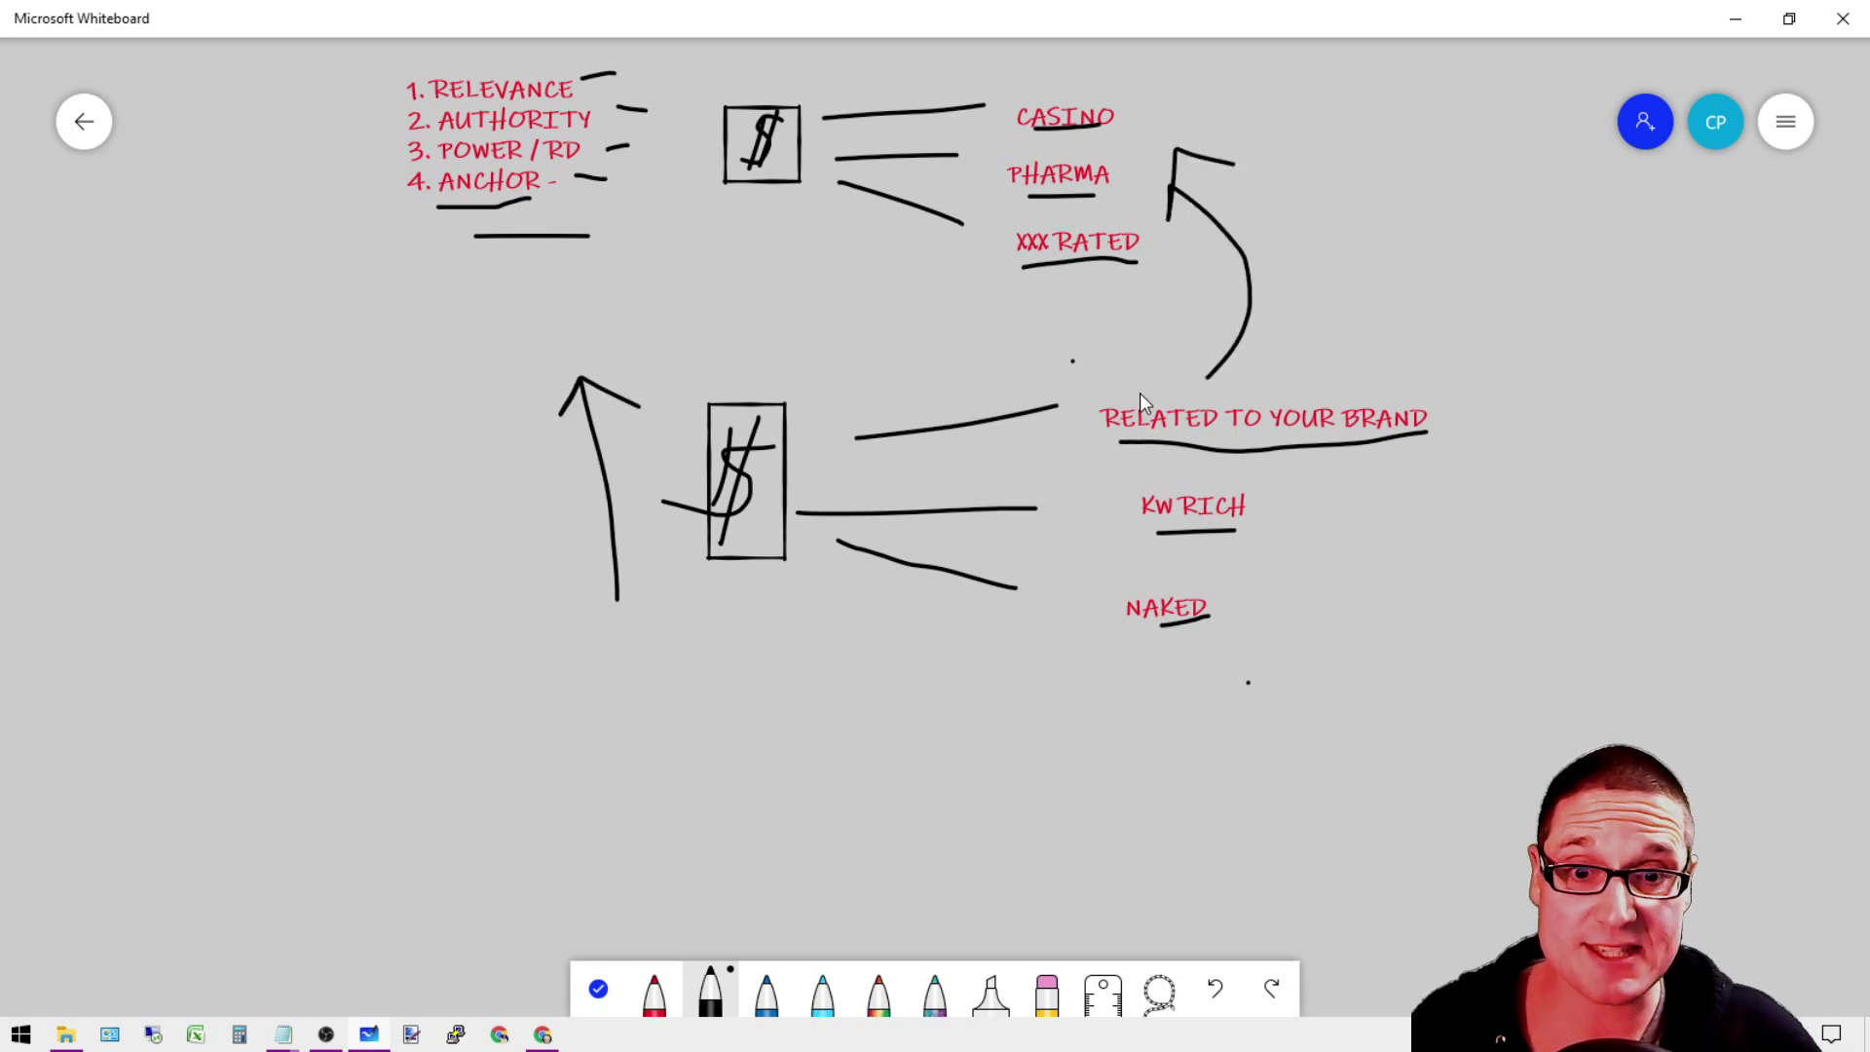
pyautogui.moveTo(1127, 378); pyautogui.dragTo(1307, 592)
pyautogui.moveTo(1395, 342); pyautogui.dragTo(1085, 670)
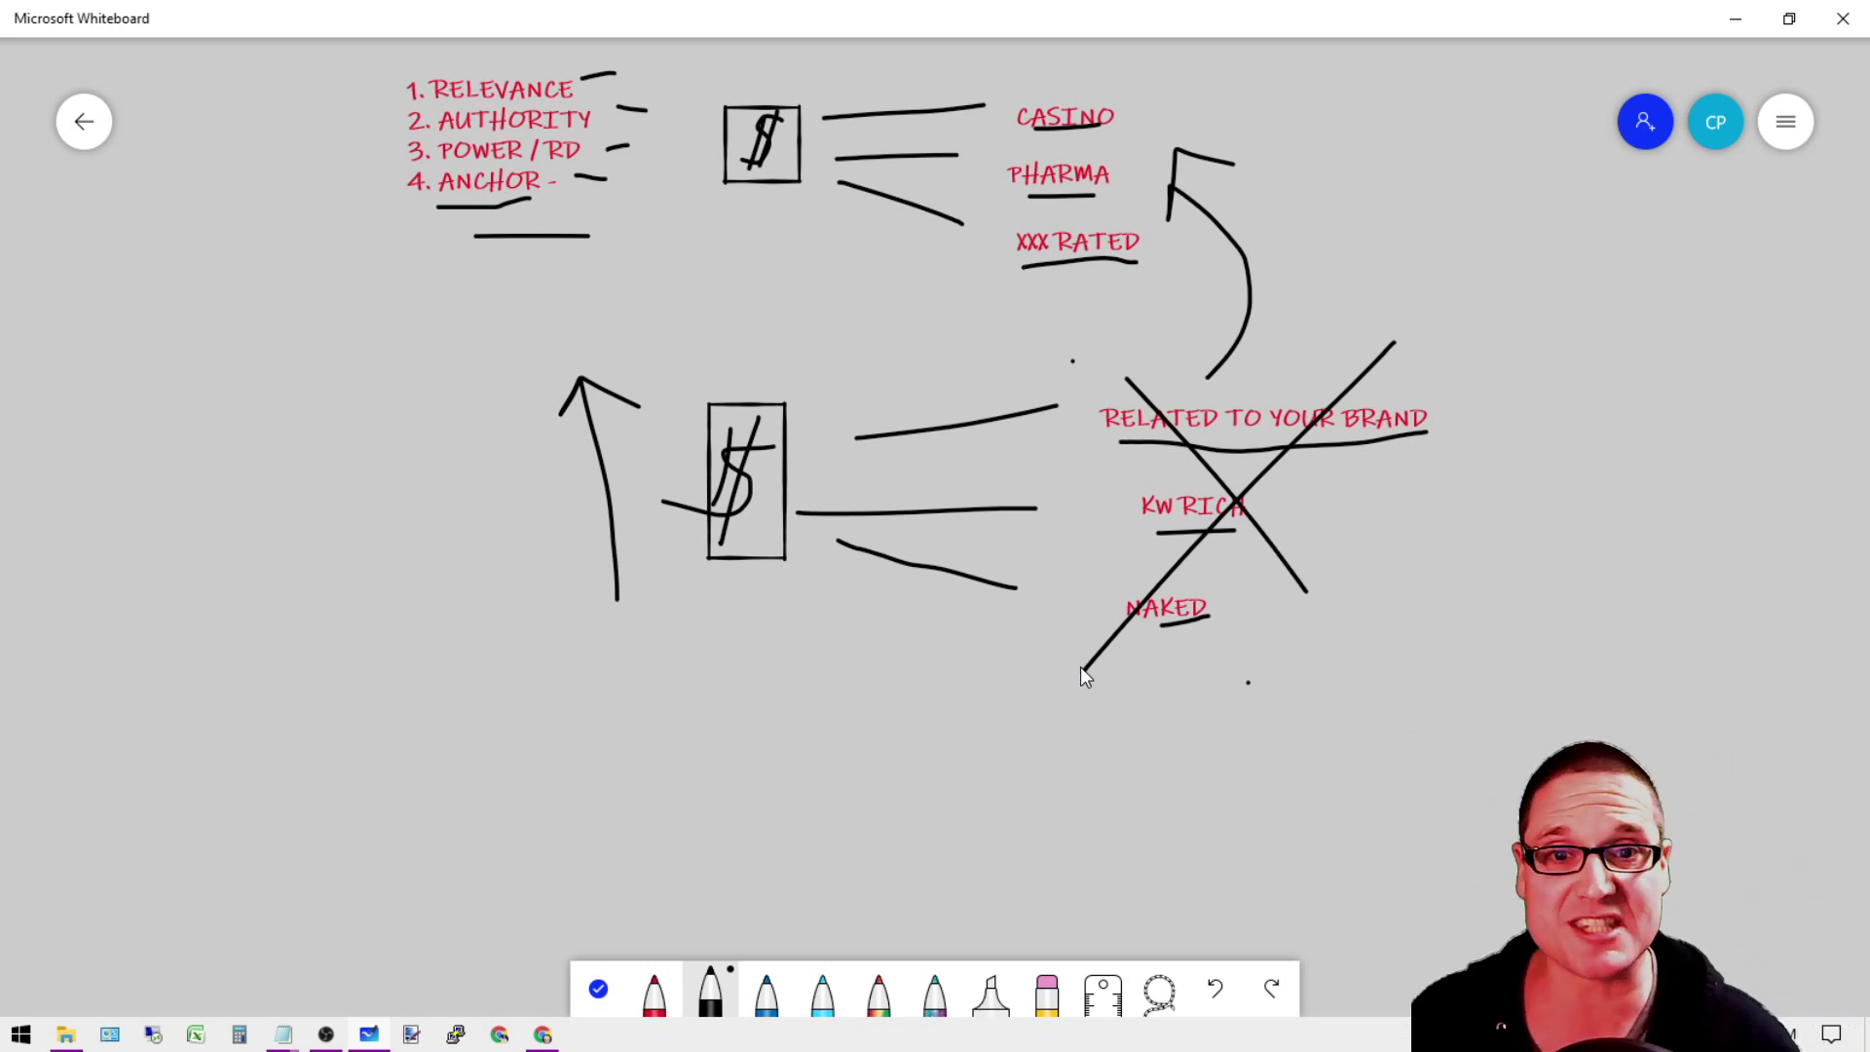
# - Draw one black freehand loop enclosing the CASINO, PHARMA and XXX RATED labels
pyautogui.moveTo(1202, 88)
pyautogui.mouseDown()
pyautogui.moveTo(968, 199)
pyautogui.moveTo(1232, 190)
pyautogui.mouseUp()
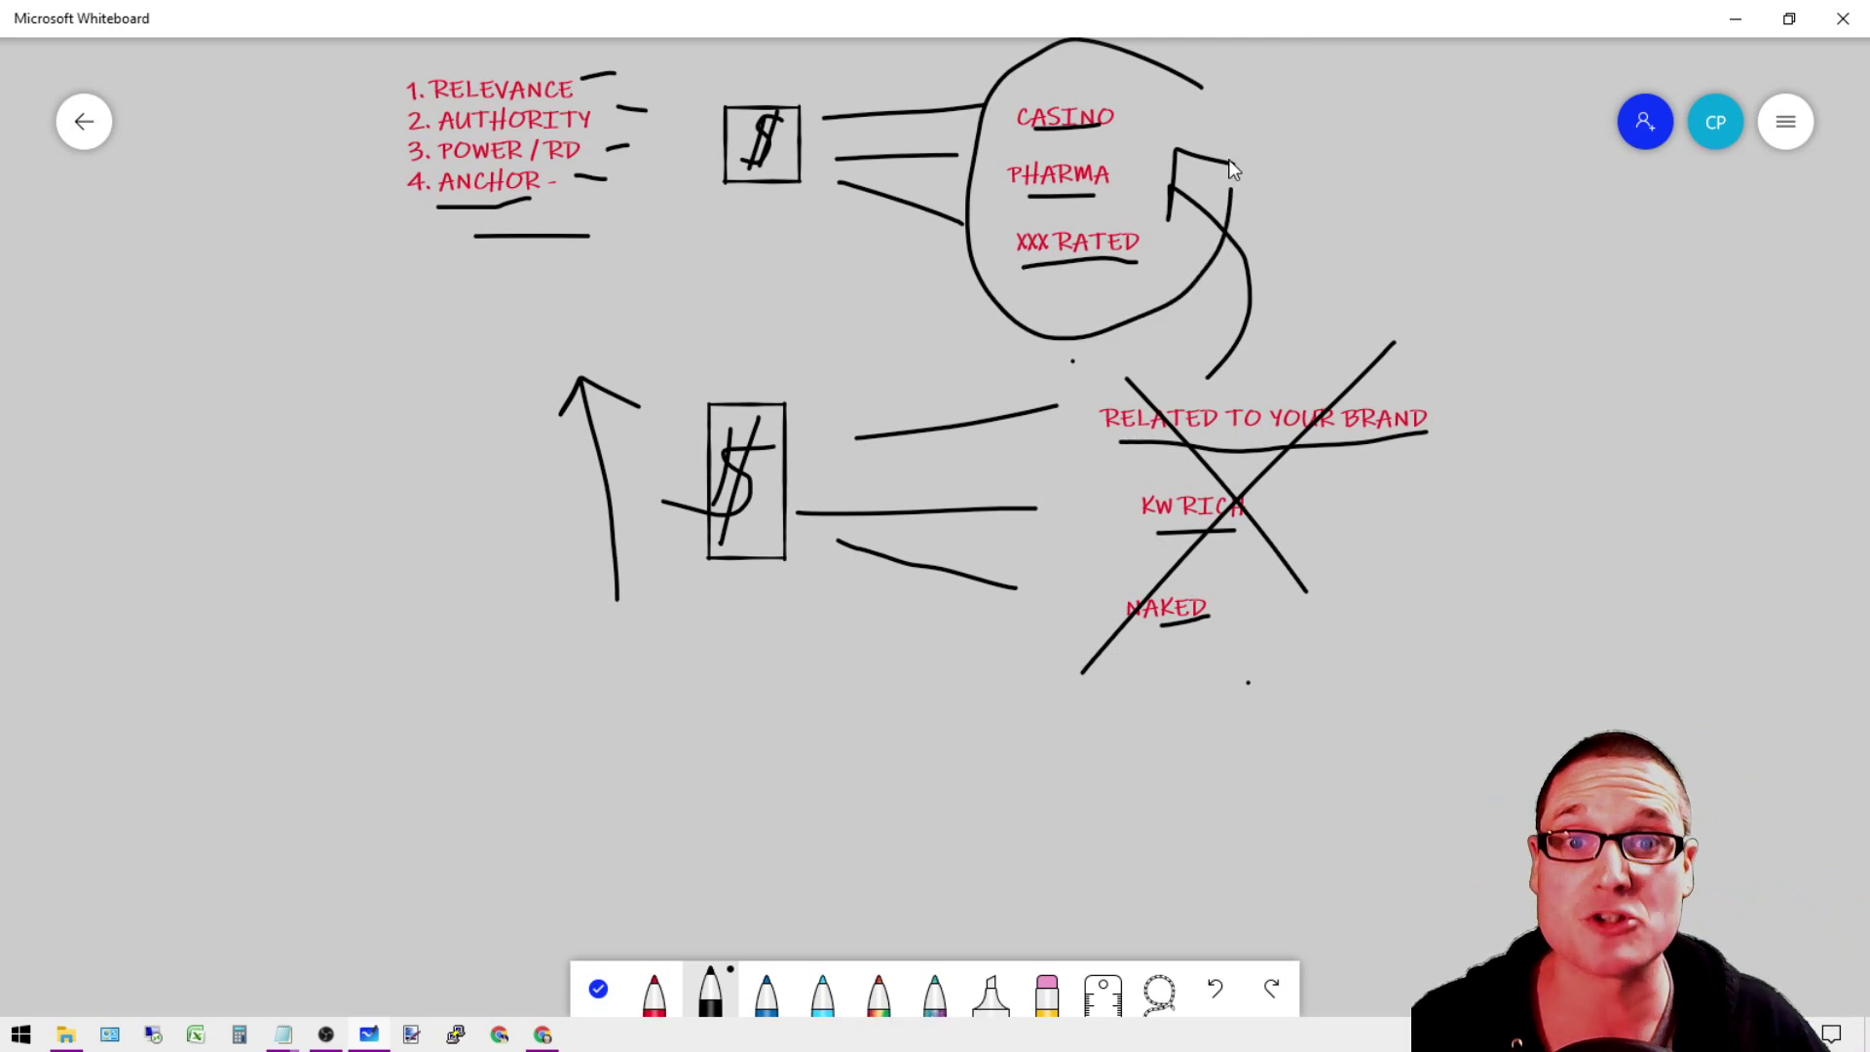